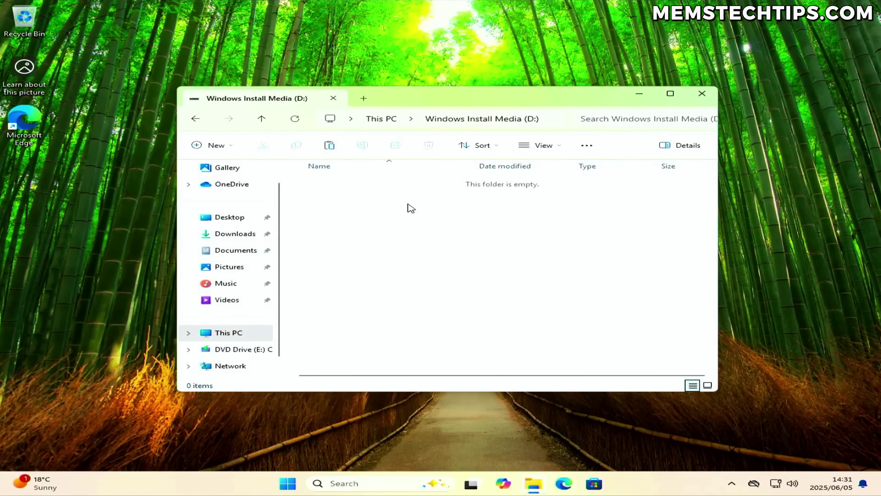
right_click(411, 208)
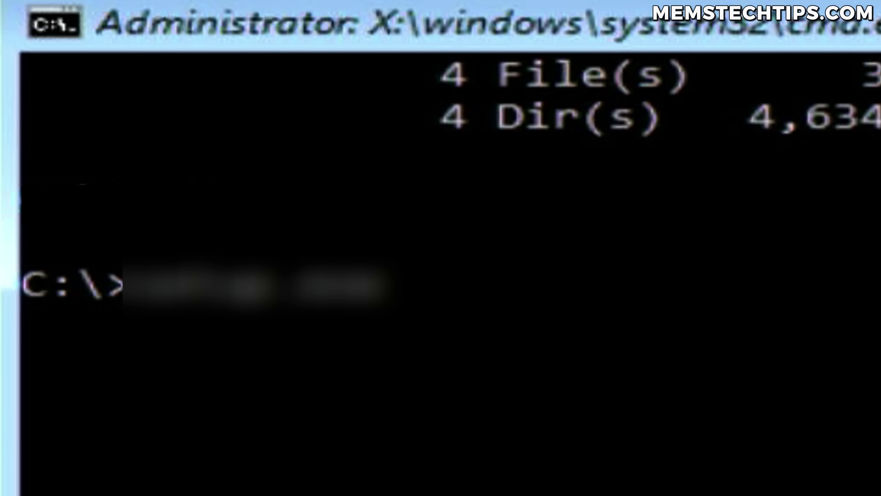
text(/product serve)
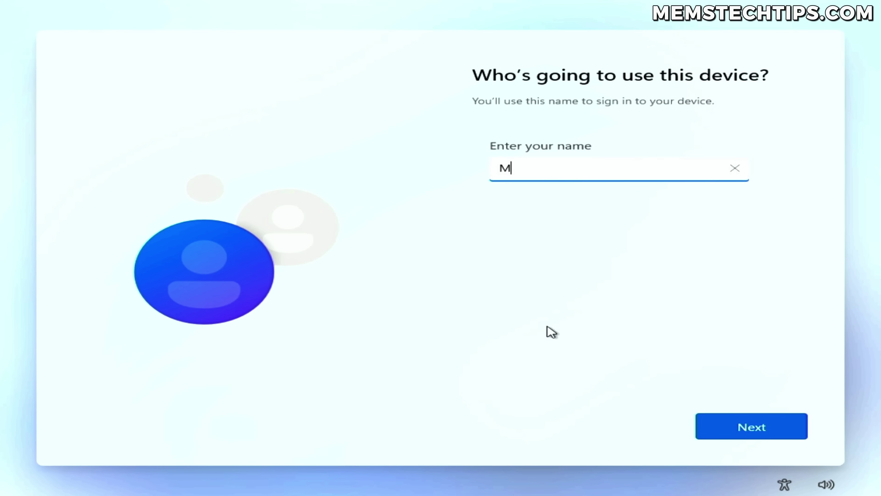
text(Memory)
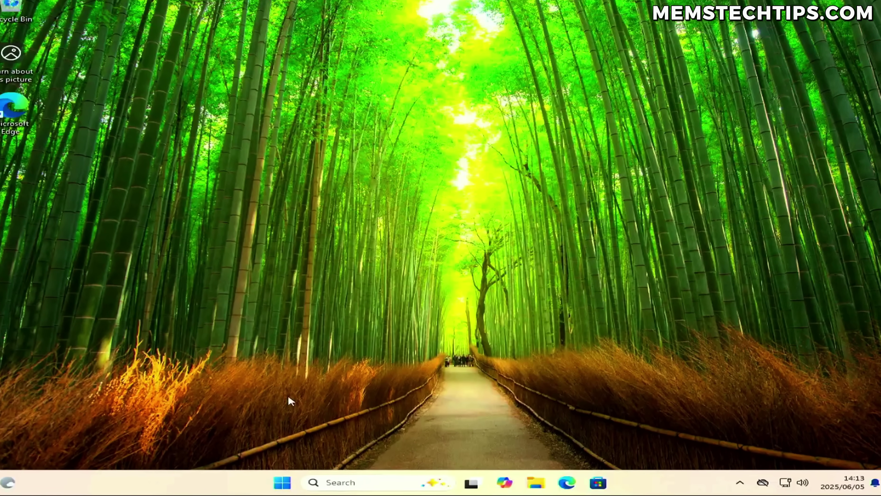
- Open Disk Management and select the C: volume on Disk 0
right_click(282, 483)
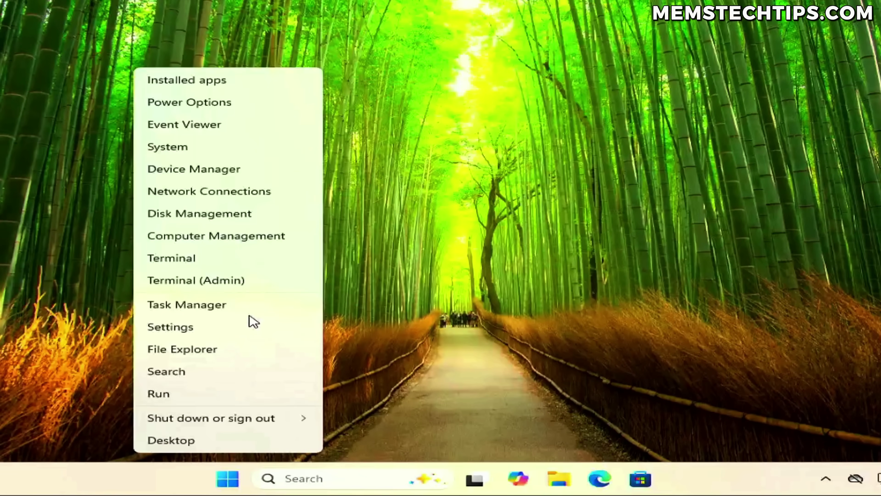
click(276, 217)
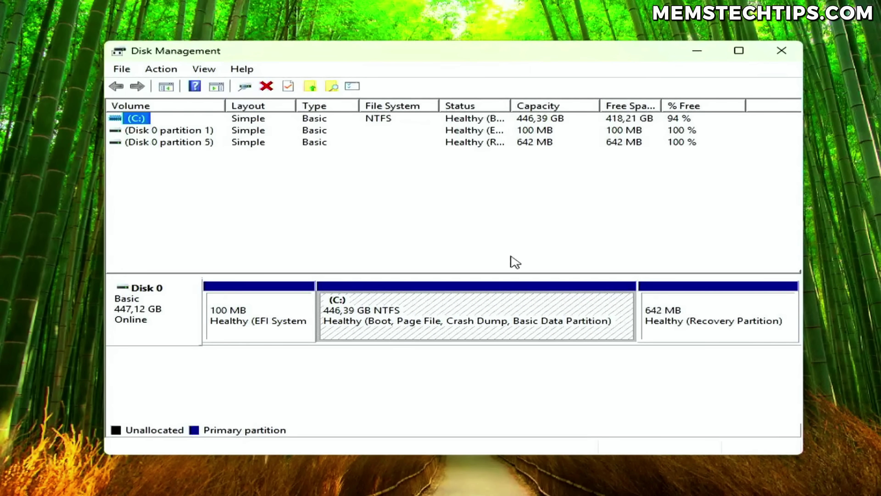
click(506, 323)
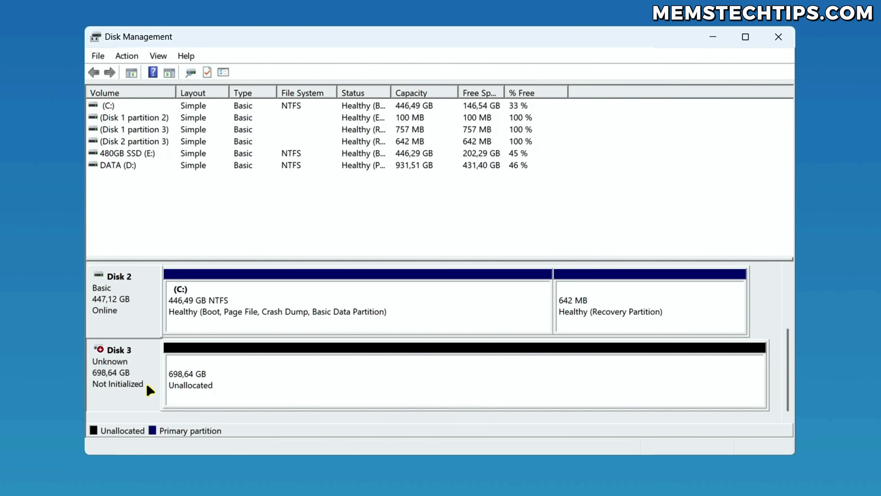
- Initialize the uninitialized Disk 3
right_click(148, 374)
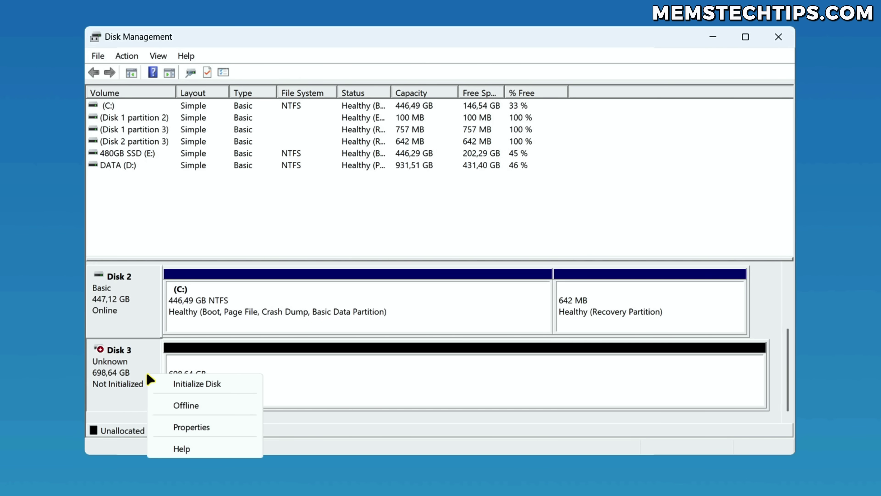
click(212, 385)
click(499, 333)
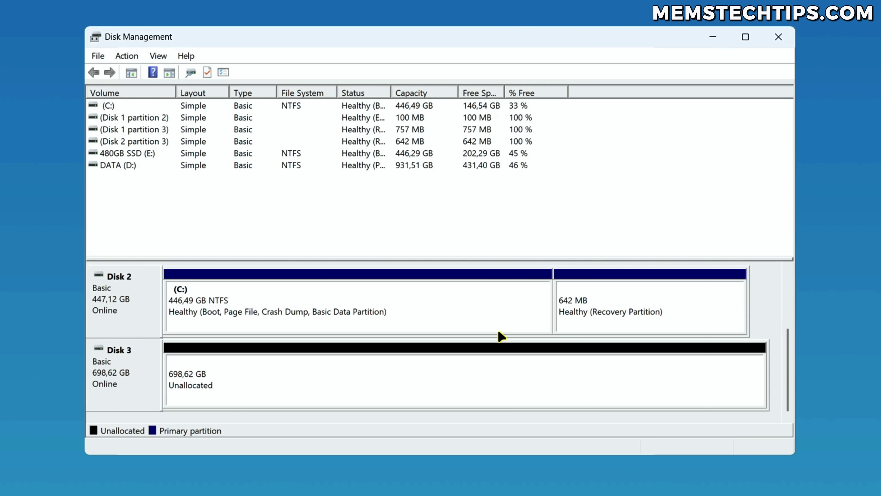
- Create an NTFS simple volume across Disk 3's unallocated space with drive letter F and the label 750GB External
click(255, 379)
right_click(269, 376)
click(331, 385)
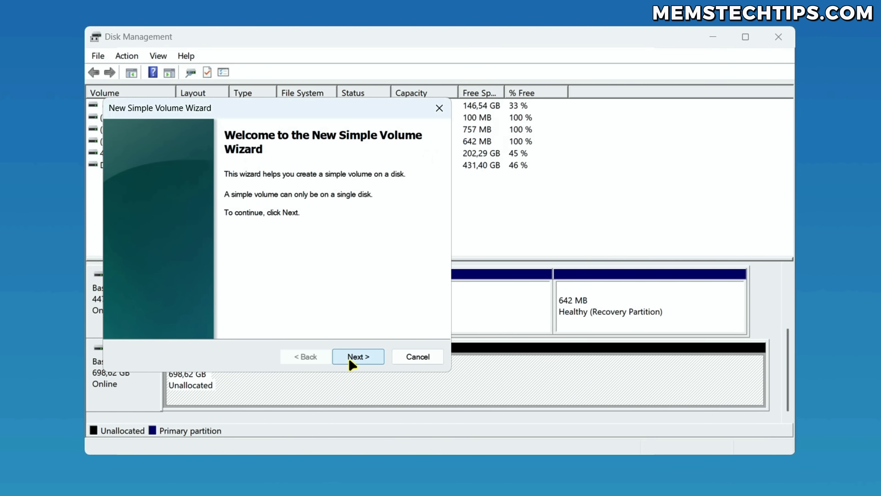
click(354, 357)
click(354, 357)
click(354, 357)
text(750GB External)
click(350, 354)
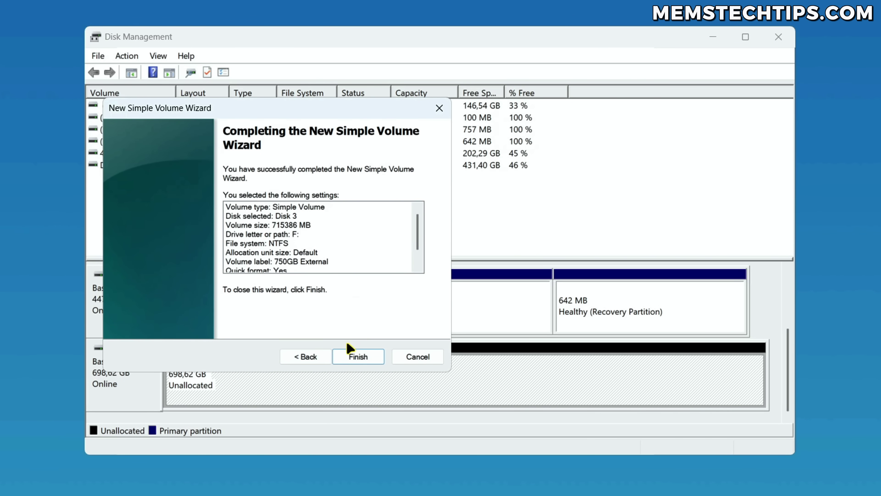
click(368, 356)
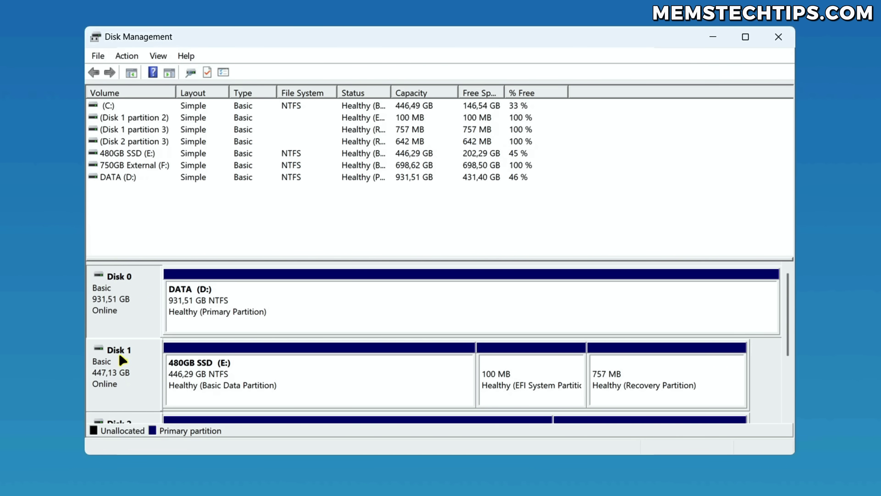
drag(785, 285, 785, 338)
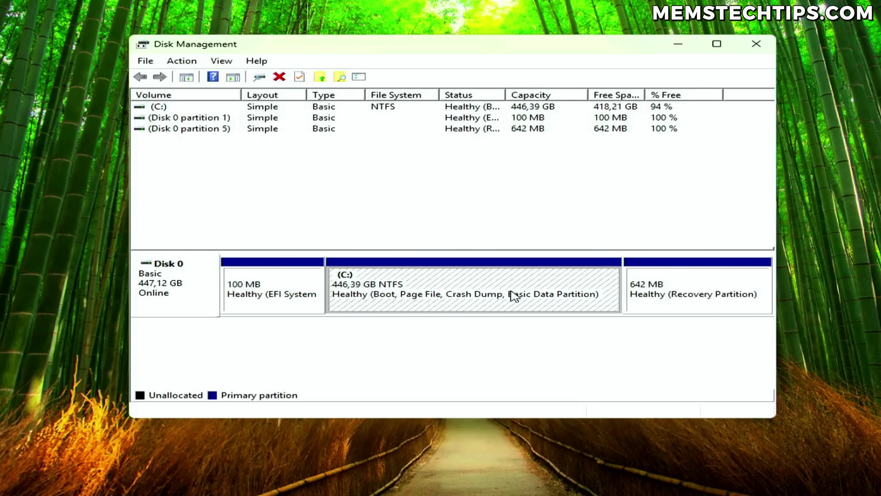
- Shrink the C: volume on Disk 0 by 10000 MB
right_click(510, 280)
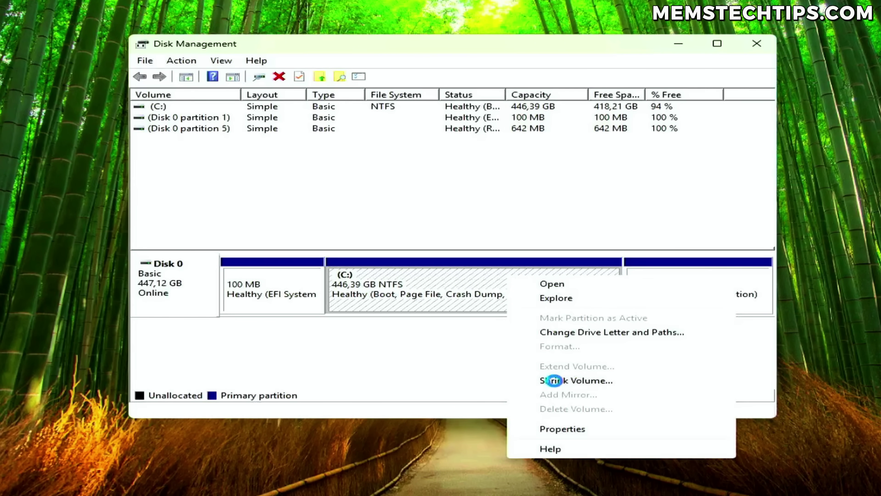
click(554, 380)
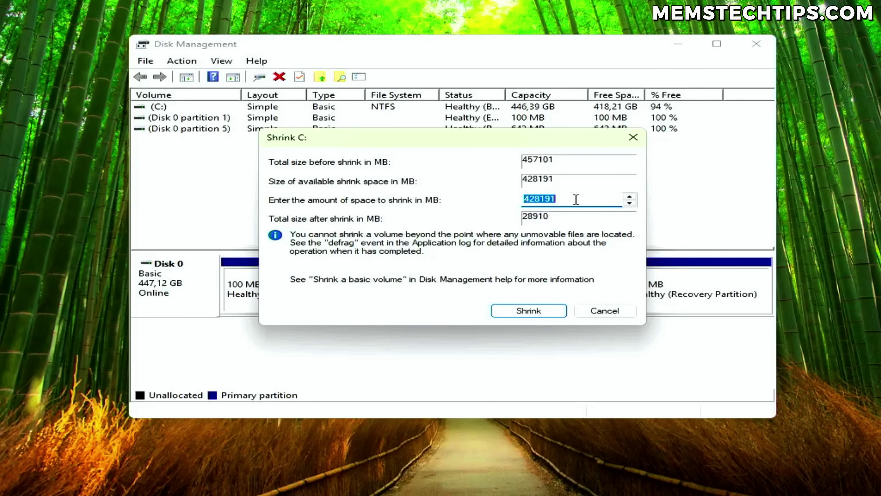
text(10000)
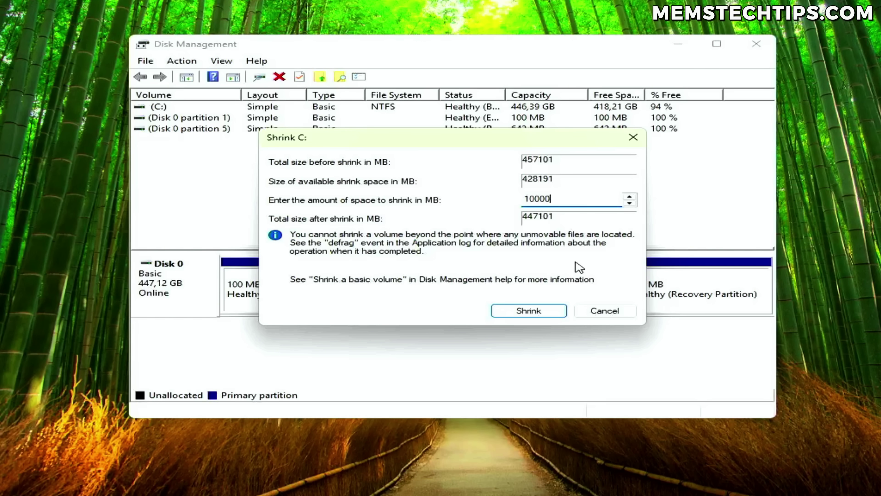
click(551, 309)
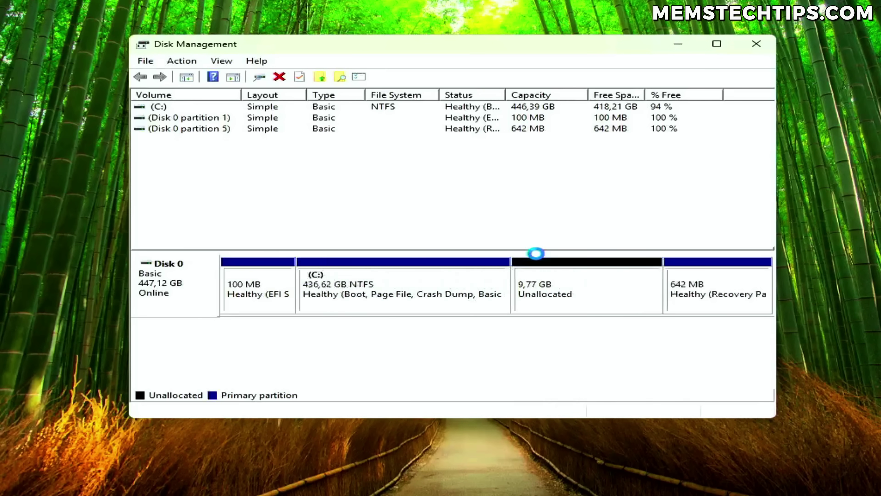
- Set up a new simple volume in Disk 0's unallocated space, using 10000 MB and drive letter D
click(591, 302)
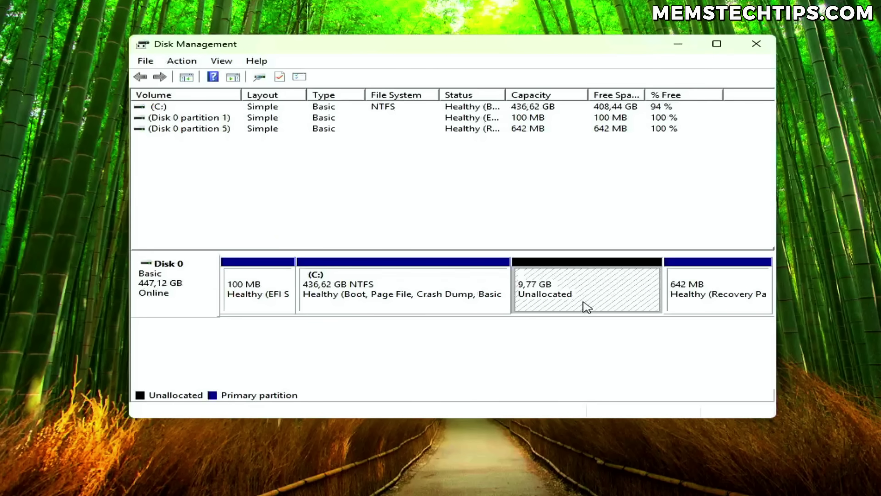
right_click(604, 297)
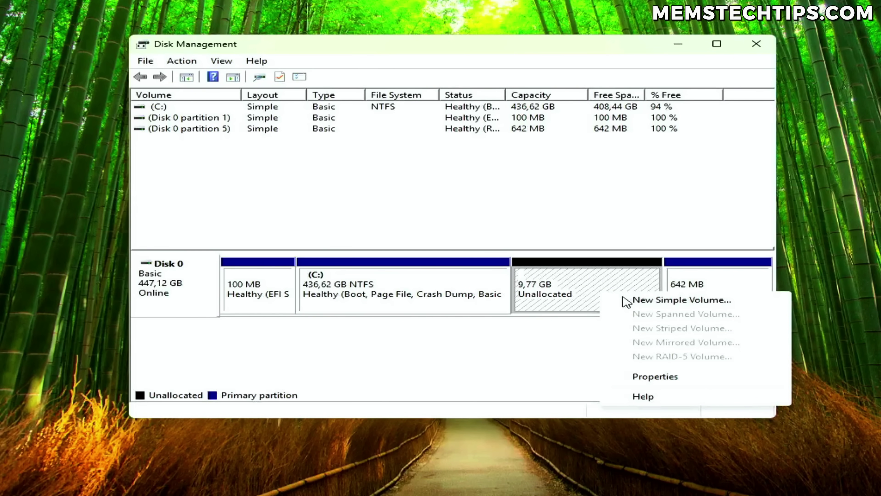
click(646, 301)
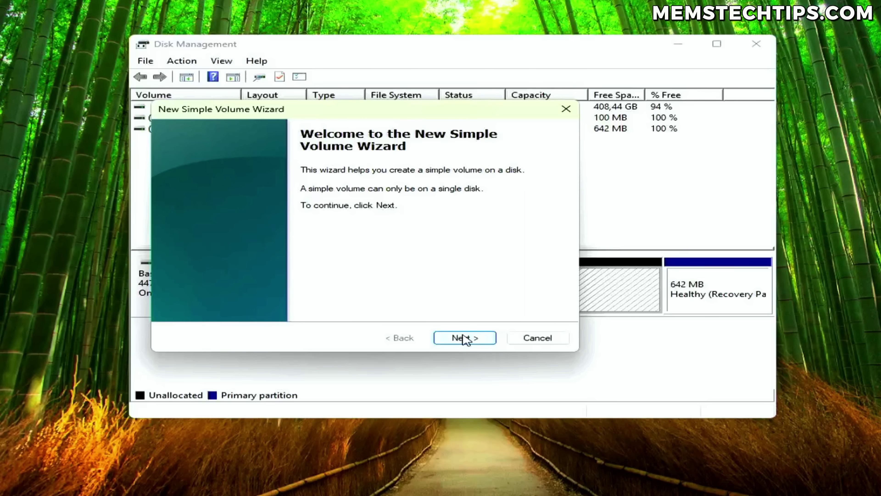
click(477, 337)
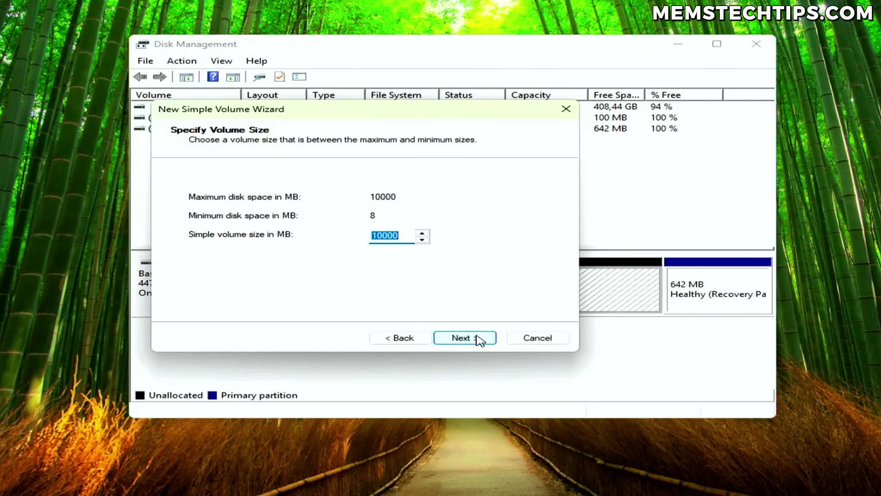
click(477, 337)
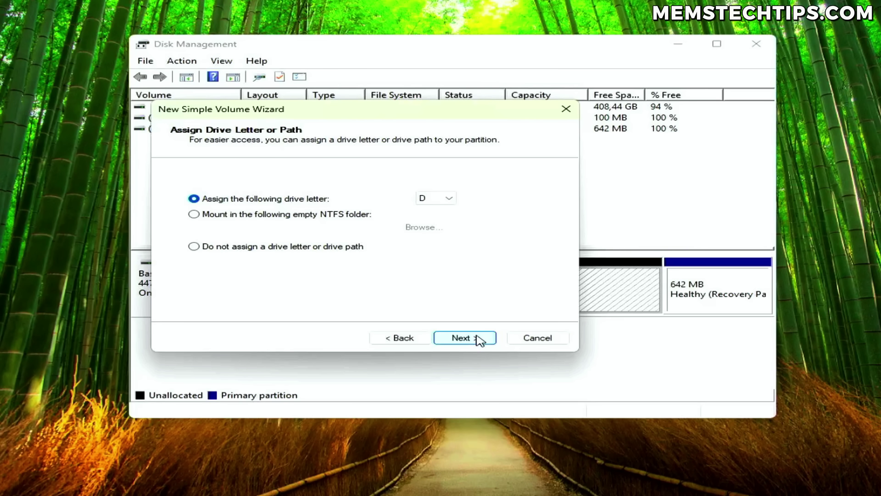
click(477, 337)
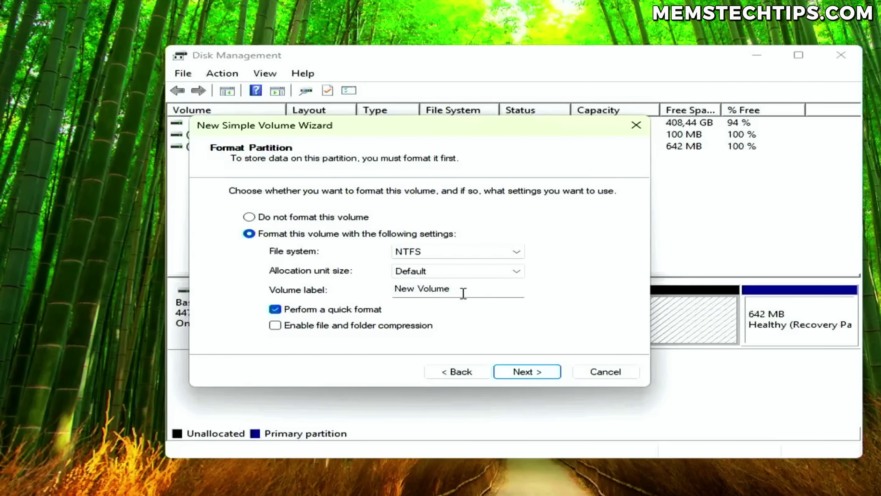
- Label the new volume Windows Install Media, create it as quick-formatted NTFS, and close Disk Management and the AutoPlay notification
drag(465, 291, 396, 291)
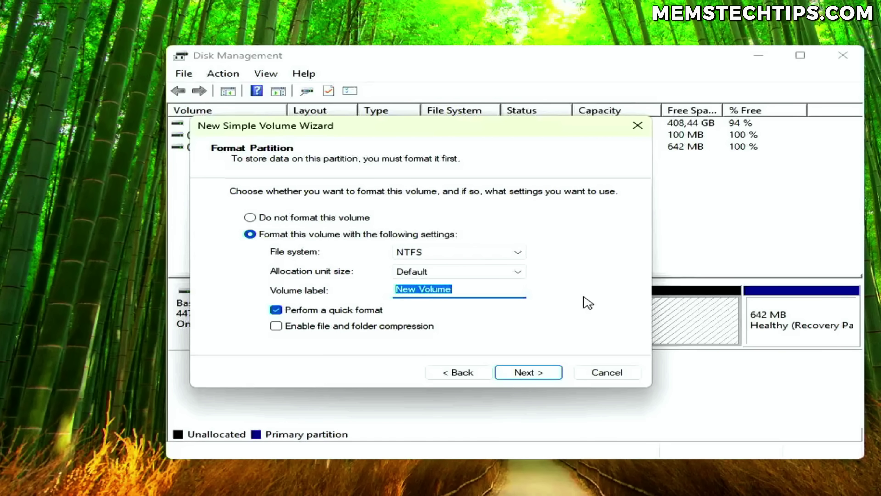
text(Windows Install Media)
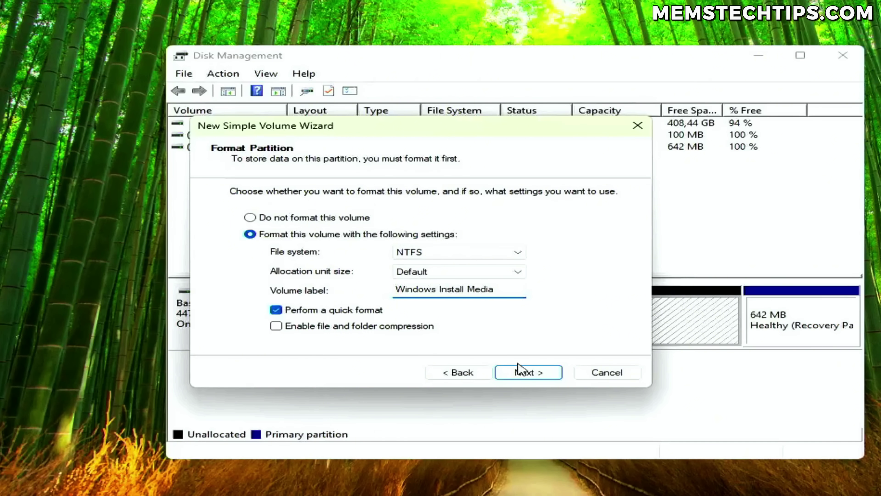
click(543, 375)
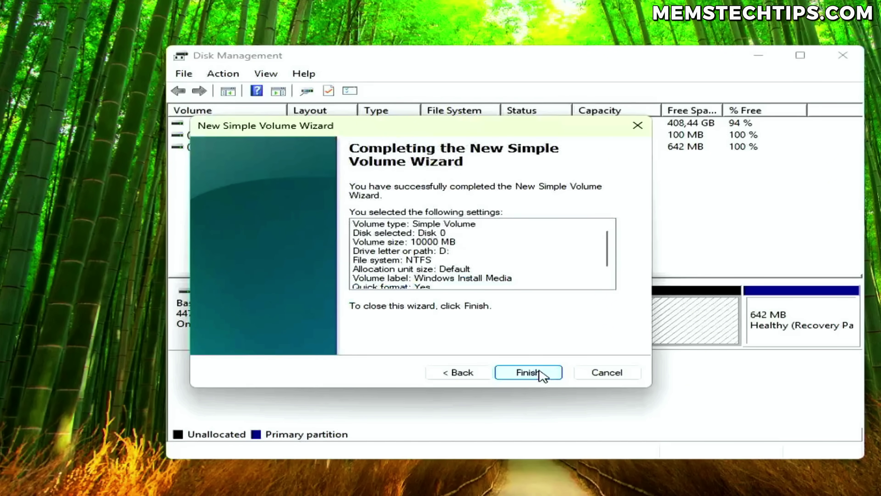
click(542, 374)
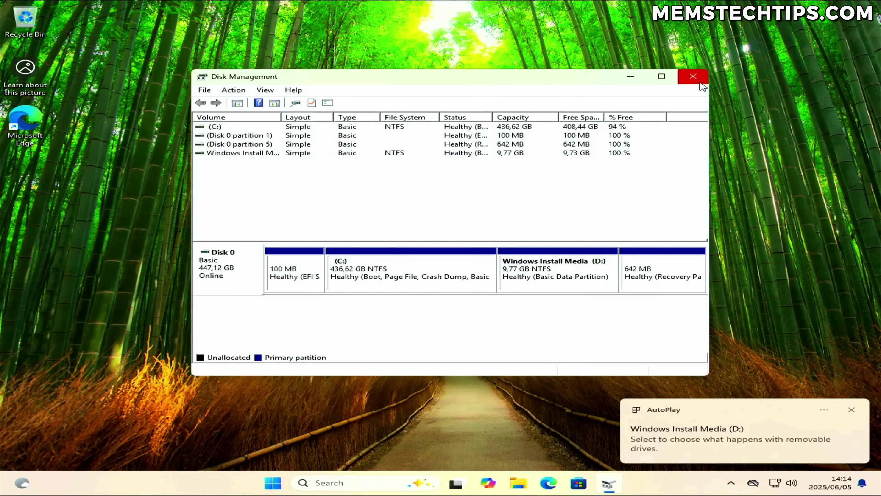
click(693, 76)
click(851, 412)
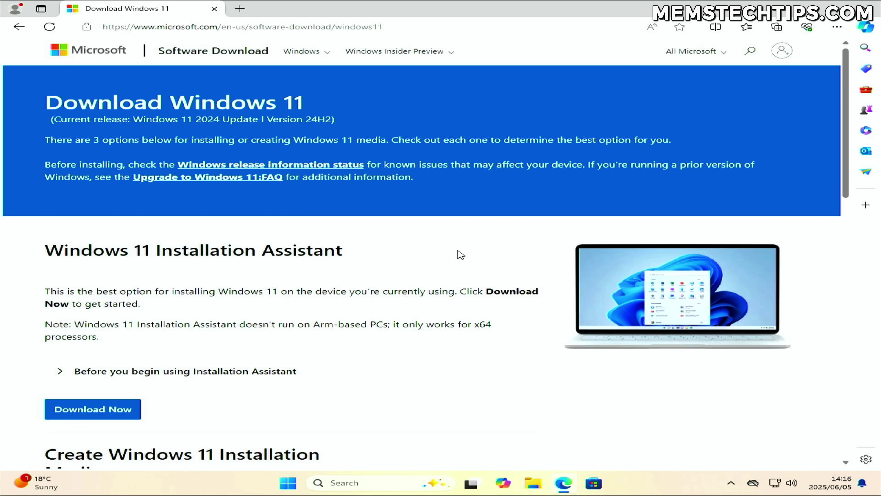
- Request the Windows 11 (multi-edition ISO for x64 devices) disk image on Microsoft's Windows 11 download page
scroll(459, 255, down, 10)
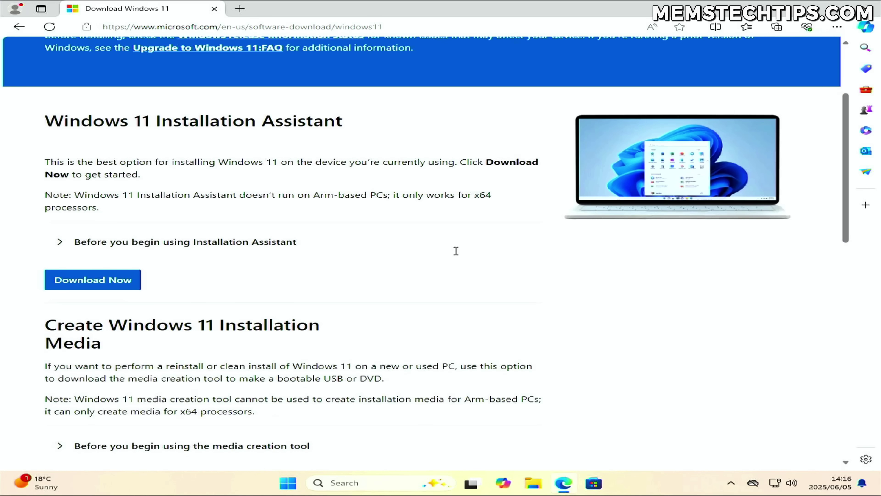
scroll(457, 255, down, 2)
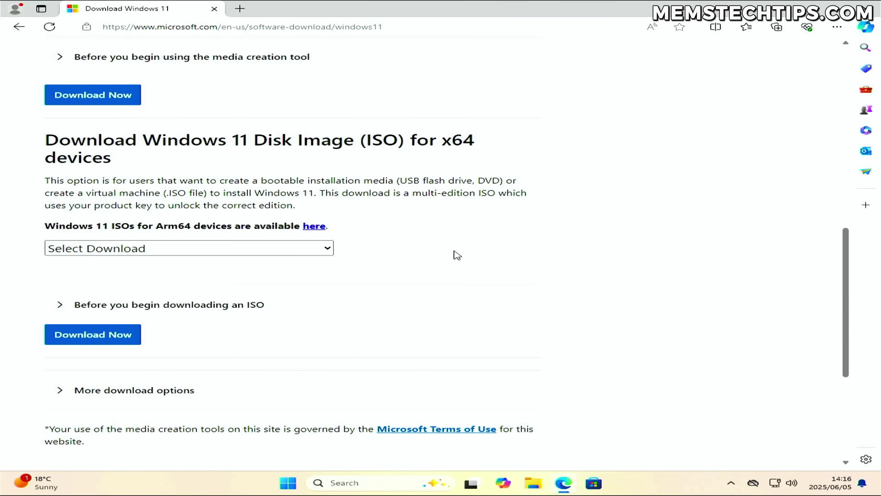
click(312, 248)
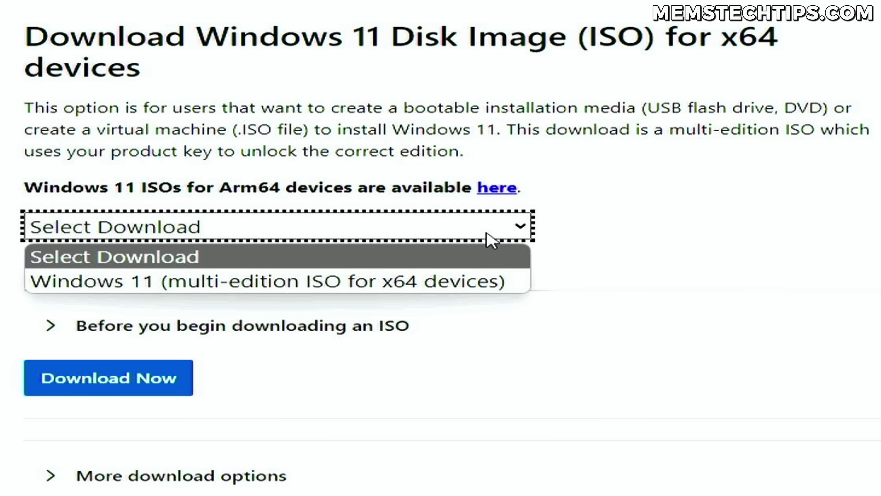
click(423, 280)
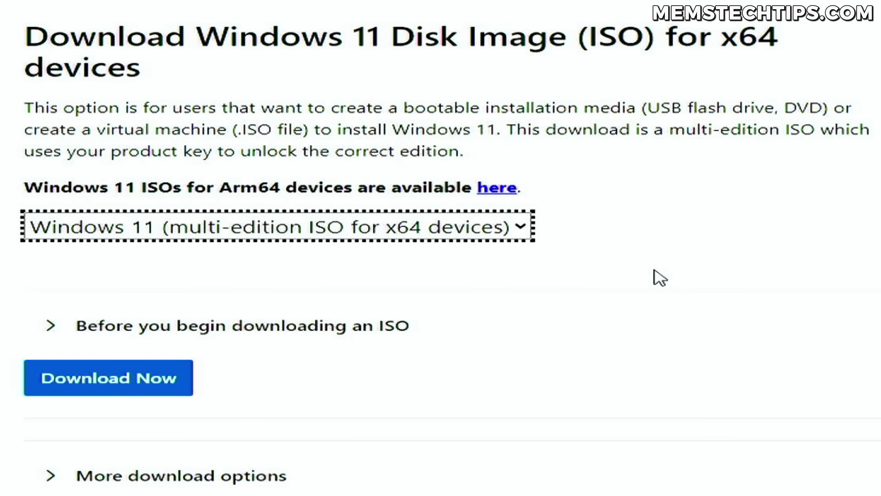
click(167, 380)
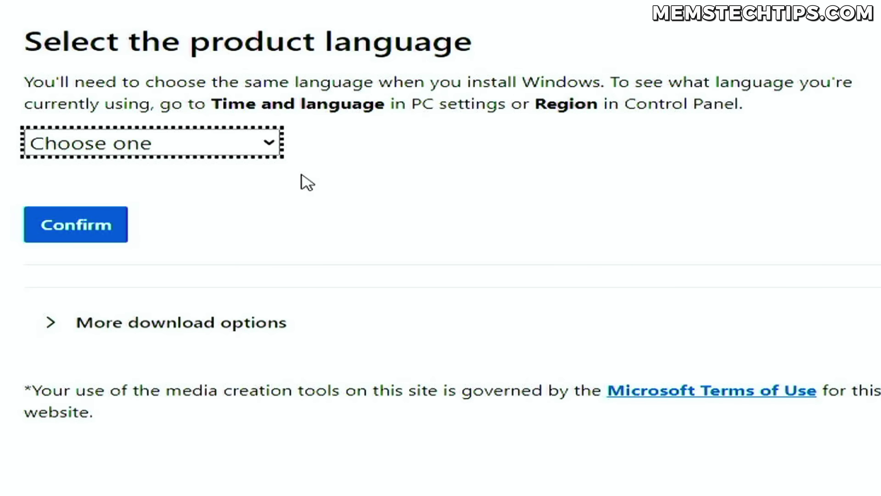
- Choose English (United States) as the product language and confirm it
click(269, 144)
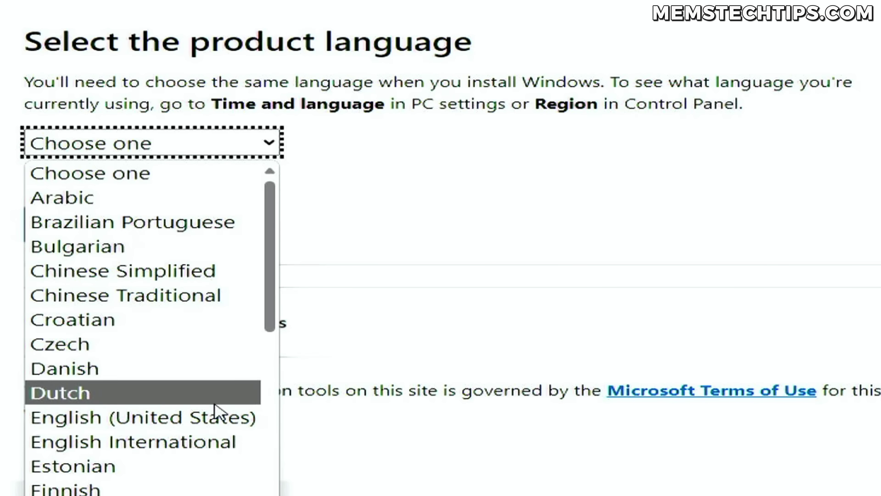
click(219, 419)
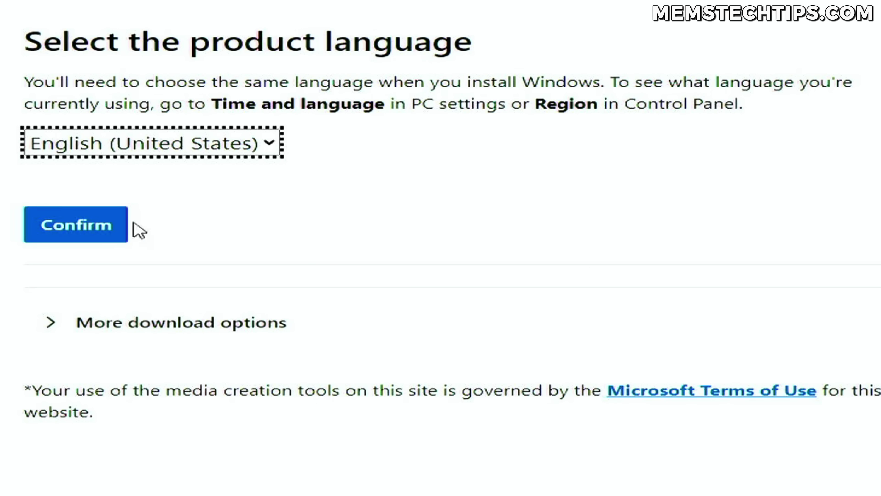
click(115, 225)
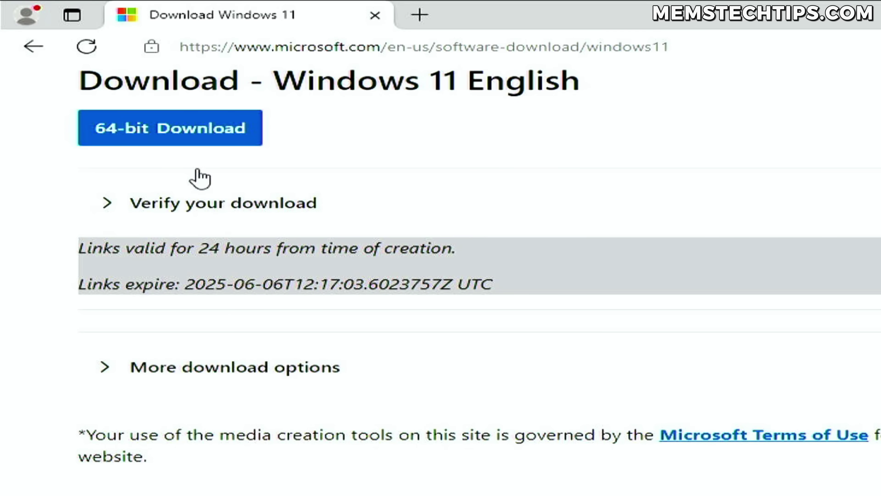
- Download the 64-bit Windows 11 English ISO and show Win11_24H2_English_x64.iso in its folder
click(250, 143)
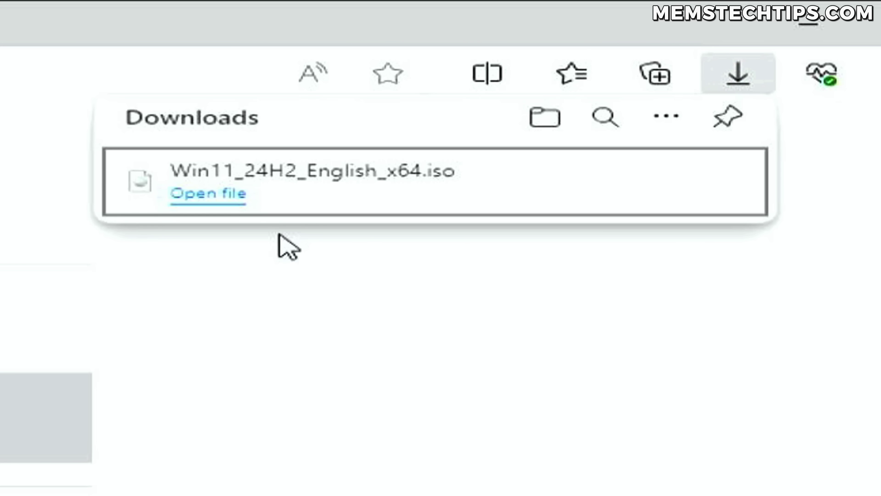
mouse_move(323, 200)
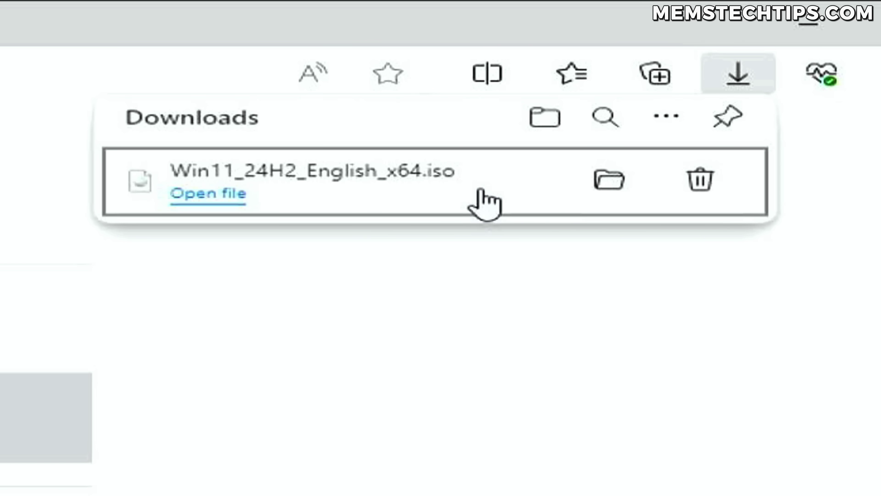
click(608, 184)
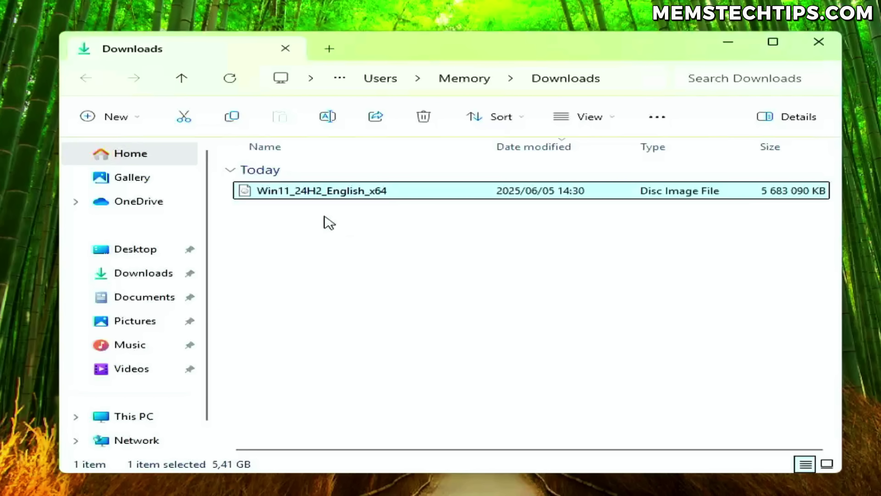
- Mount the Win11_24H2_English_x64 disc image and copy all files and folders from the mounted DVD drive
right_click(313, 203)
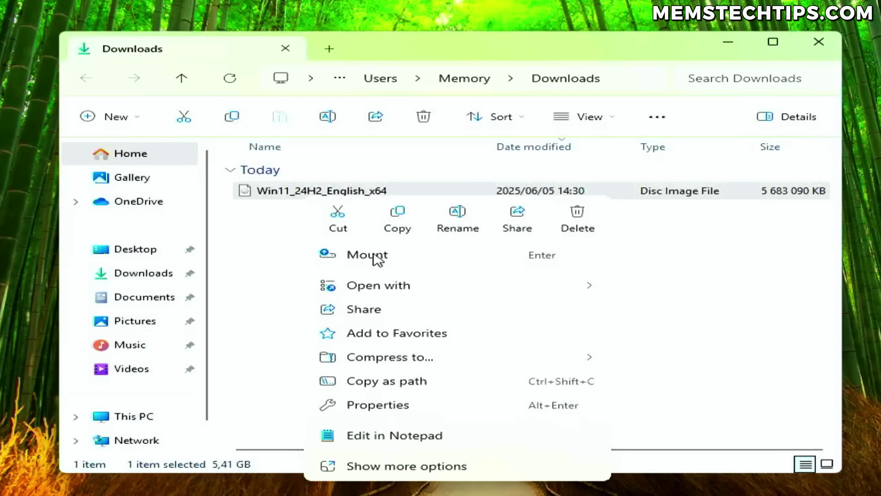
click(380, 261)
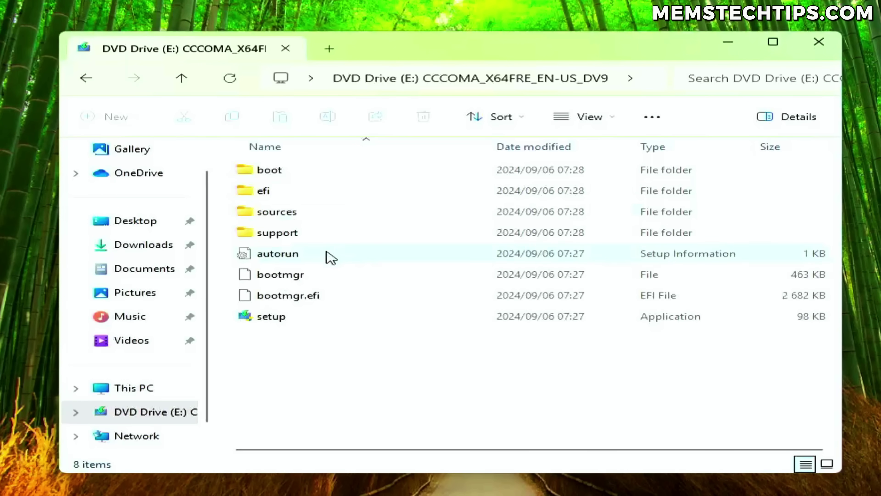
drag(281, 360, 329, 175)
right_click(321, 176)
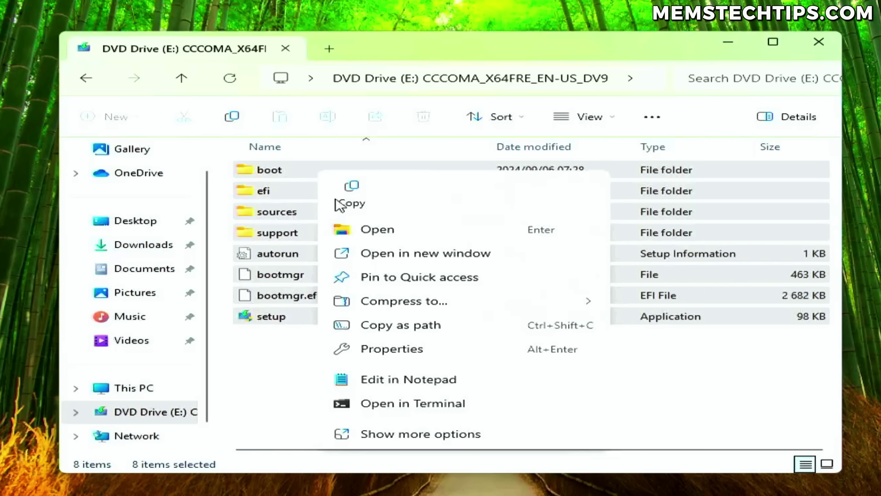
click(357, 196)
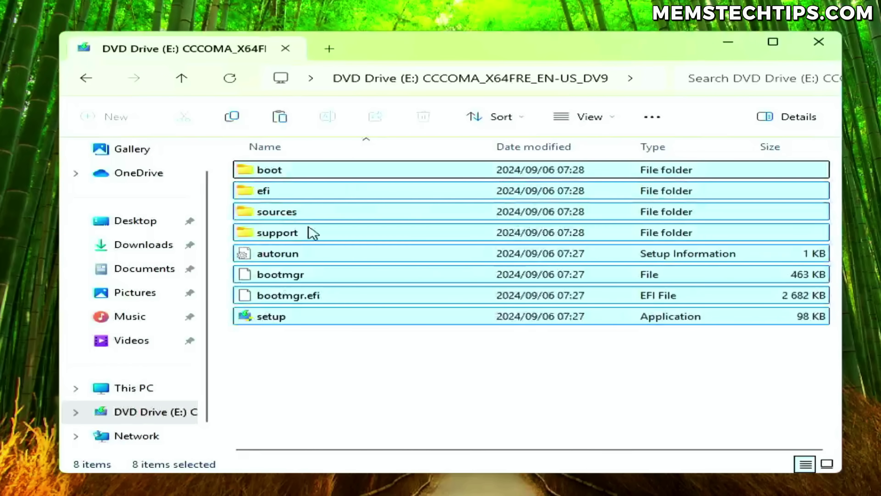
- Paste the copied Windows setup files into the root of the Windows Install Media (D:) drive
click(151, 395)
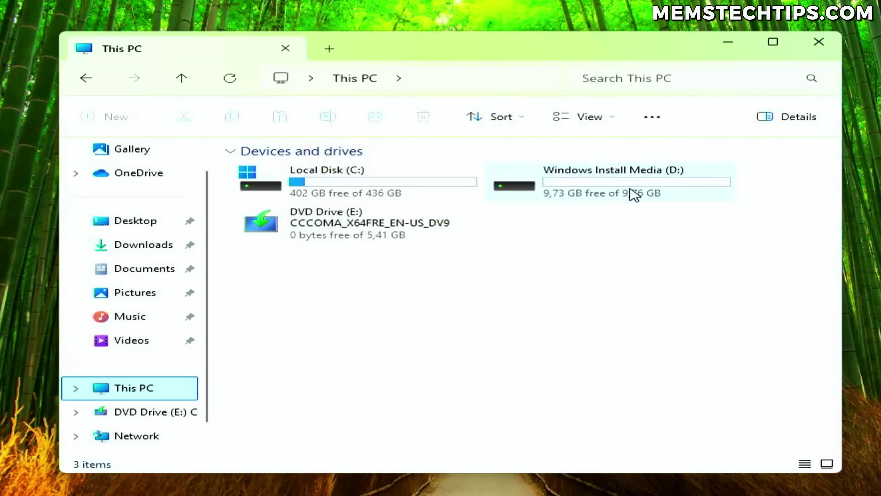
click(719, 188)
double_click(701, 181)
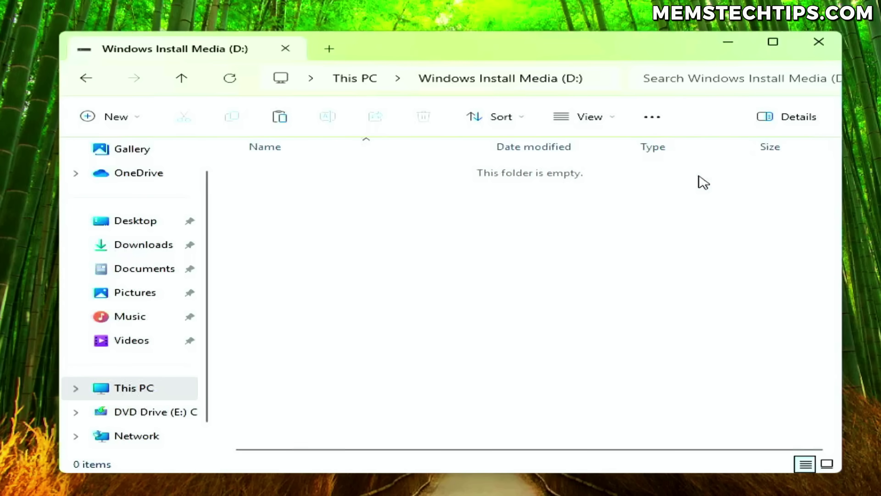
right_click(393, 203)
click(440, 225)
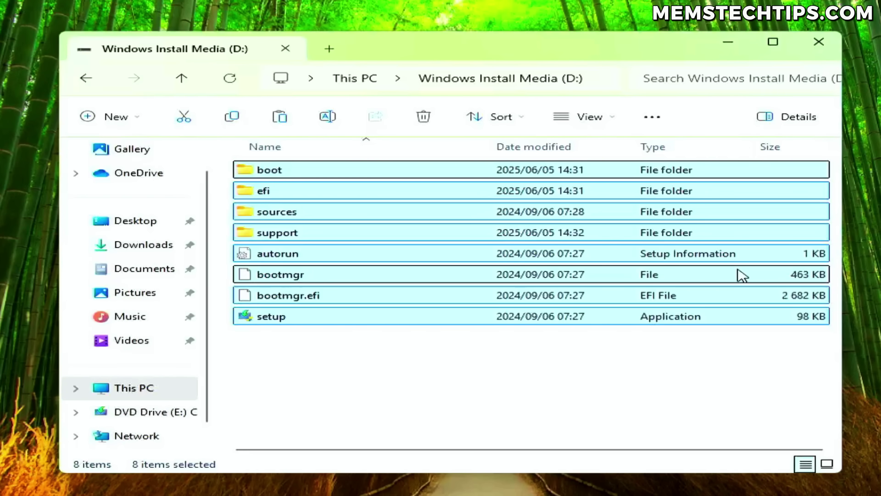
click(462, 357)
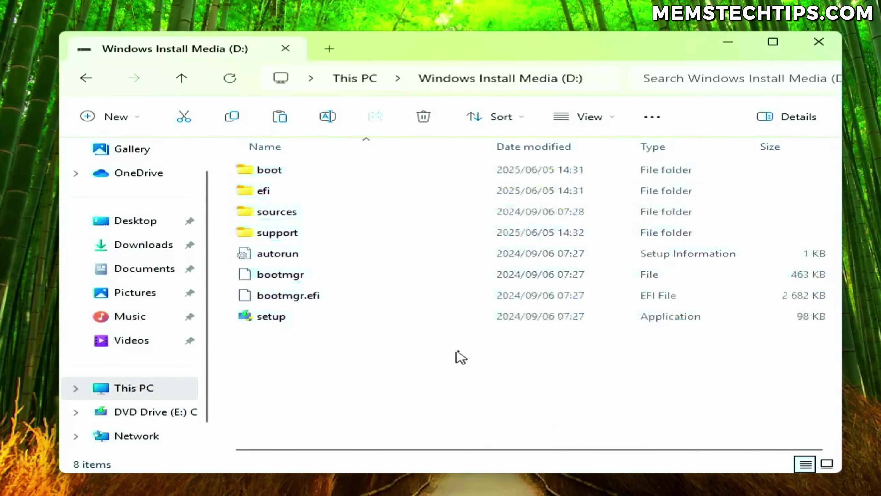
- Eject the mounted Windows 11 disc image, DVD Drive (E:), from This PC
click(158, 393)
right_click(403, 217)
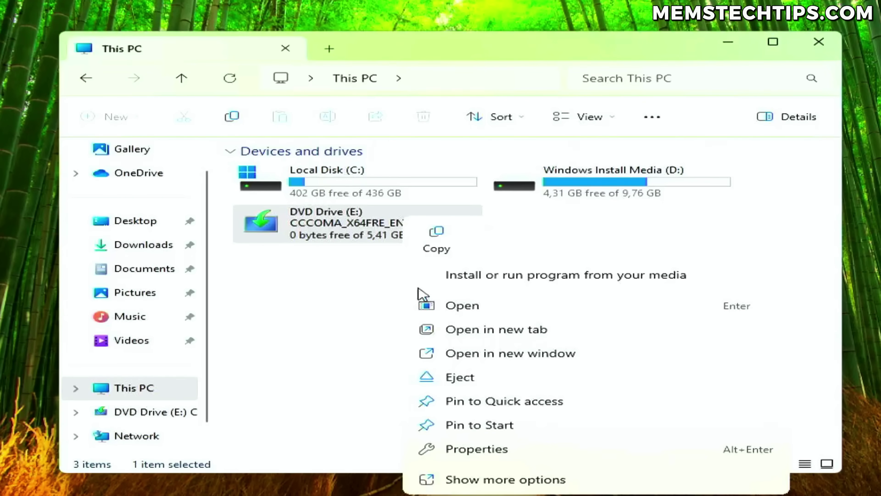
click(457, 379)
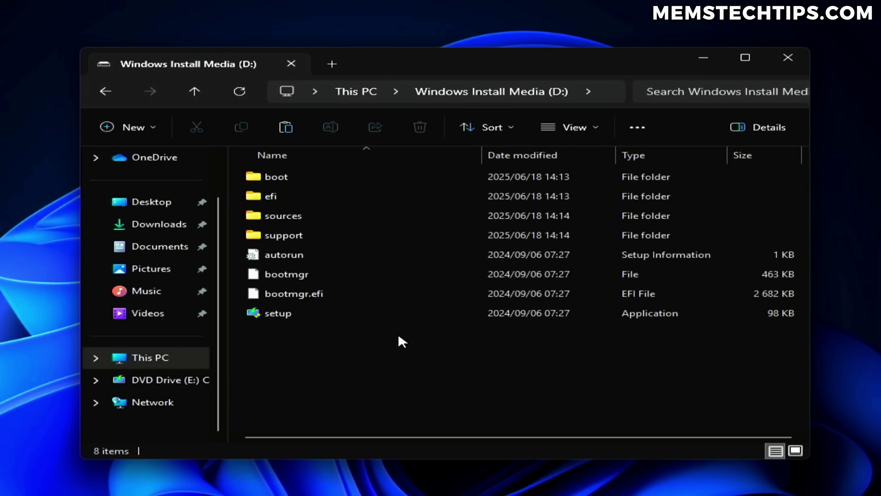
- Paste the clipboard contents alongside the setup files in Windows Install Media (D:) and clear the selection
right_click(399, 338)
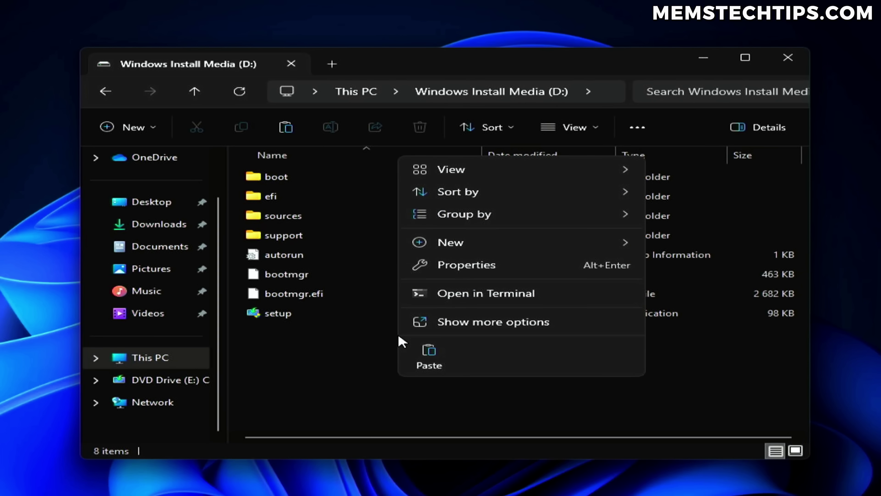
click(428, 356)
click(397, 362)
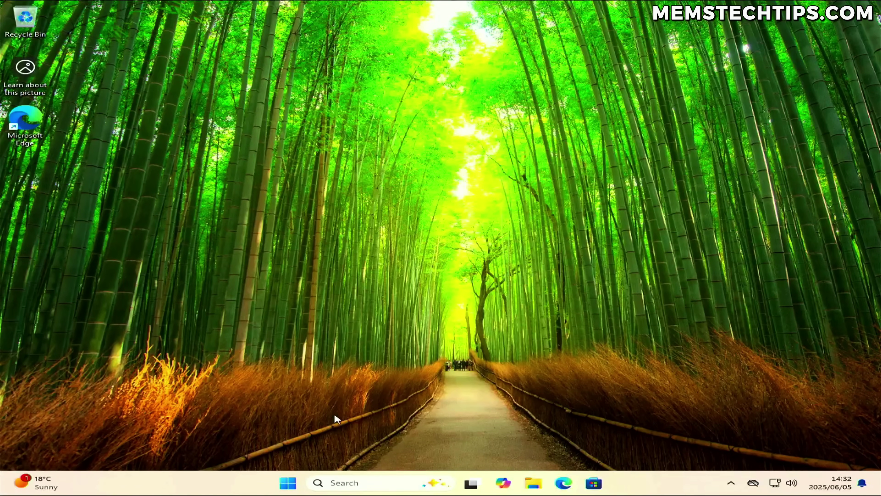
- Restart the PC into Advanced startup from the Recovery page of the system settings
click(290, 482)
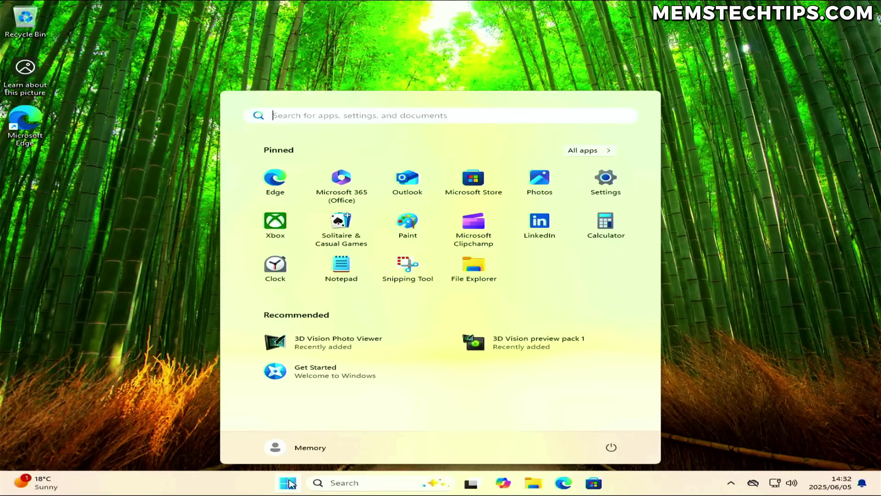
click(621, 191)
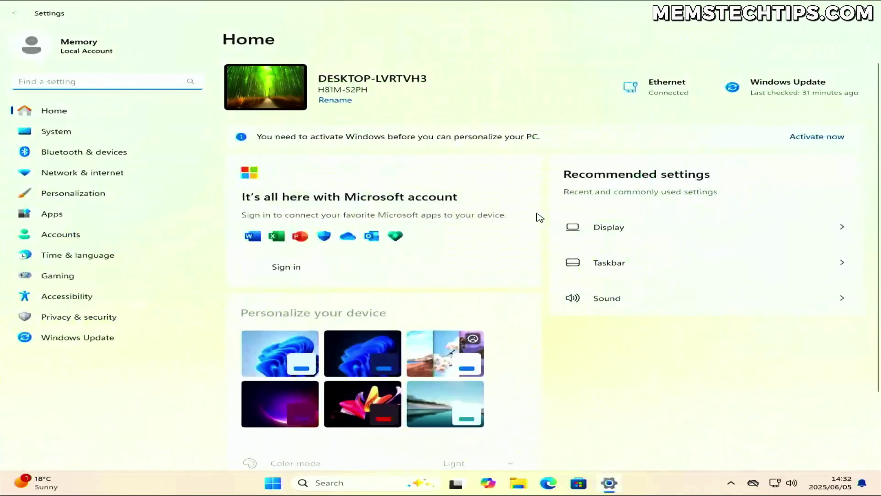
click(74, 132)
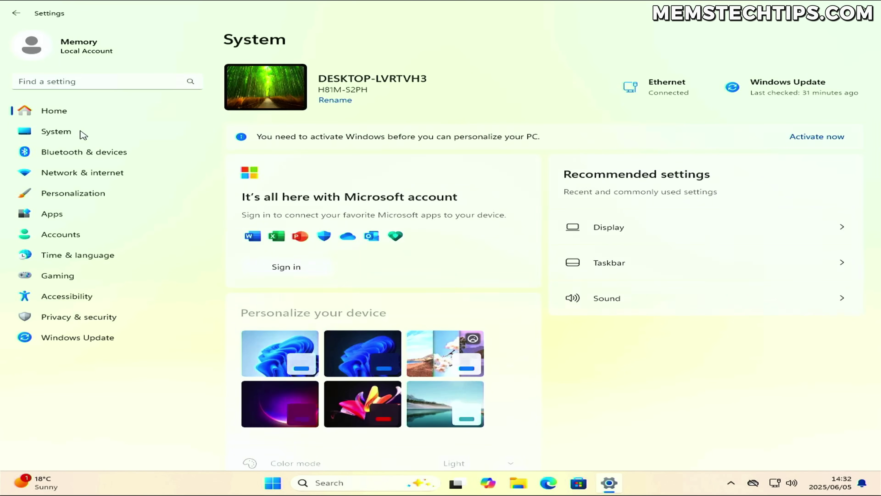
scroll(686, 228, down, 10)
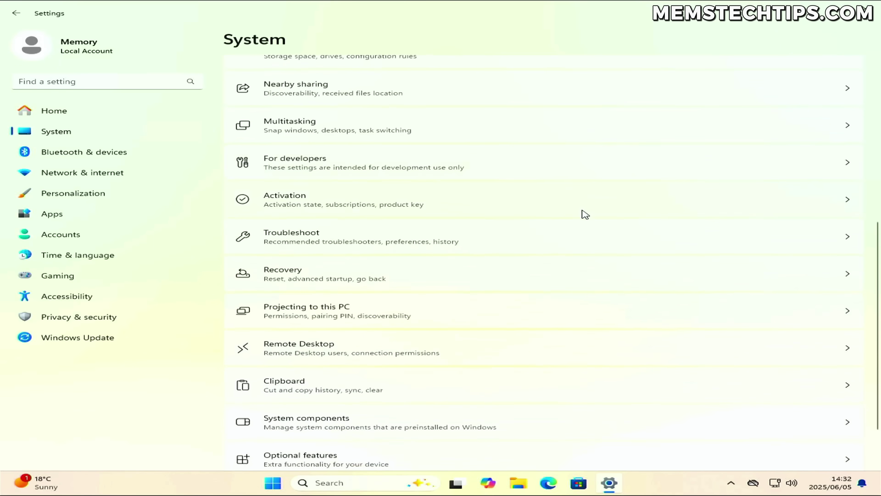
click(431, 214)
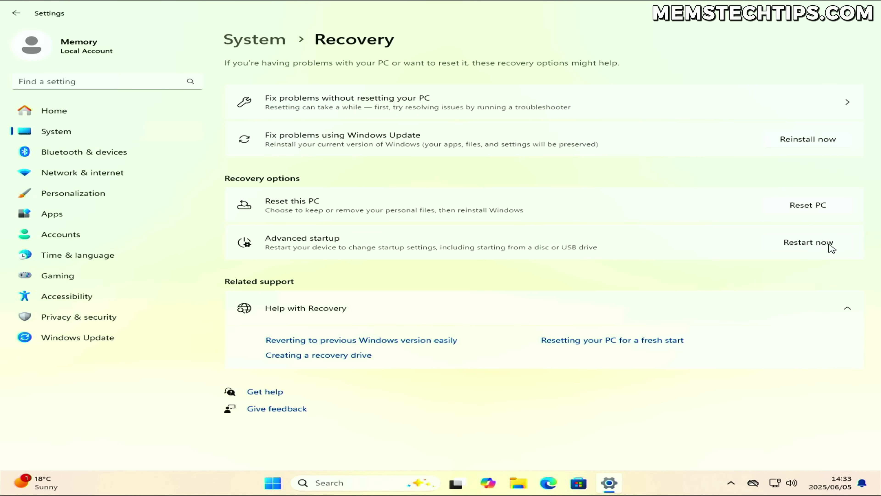
click(808, 243)
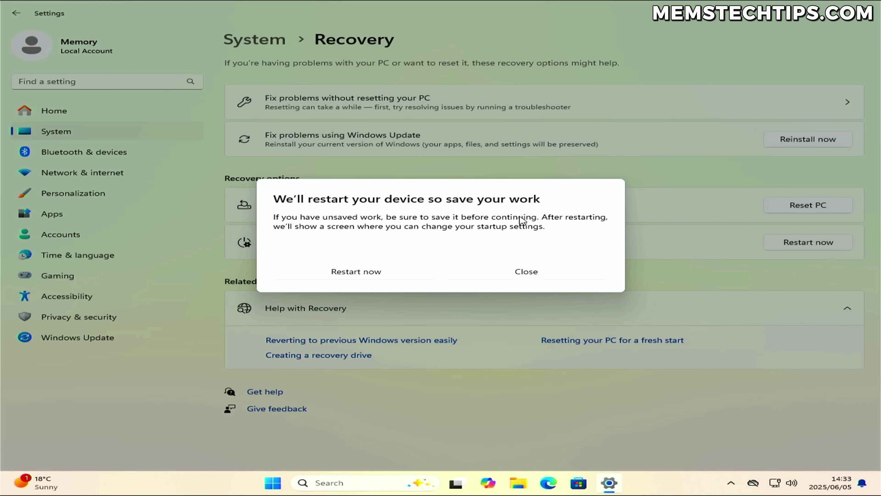
click(394, 277)
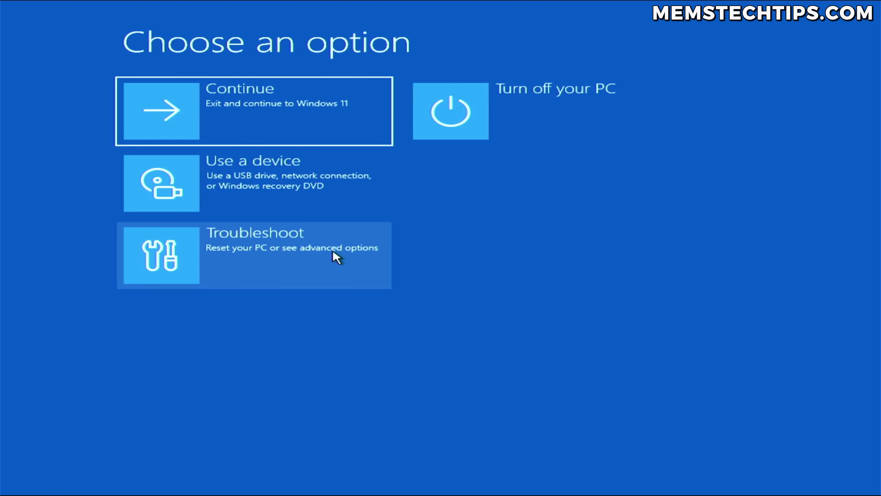
- Open Command Prompt from the recovery environment's advanced troubleshooting options
click(295, 278)
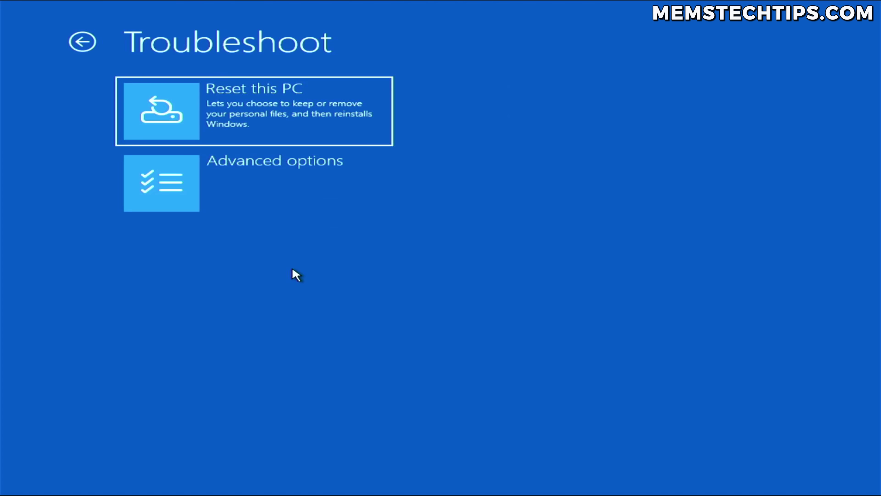
click(244, 193)
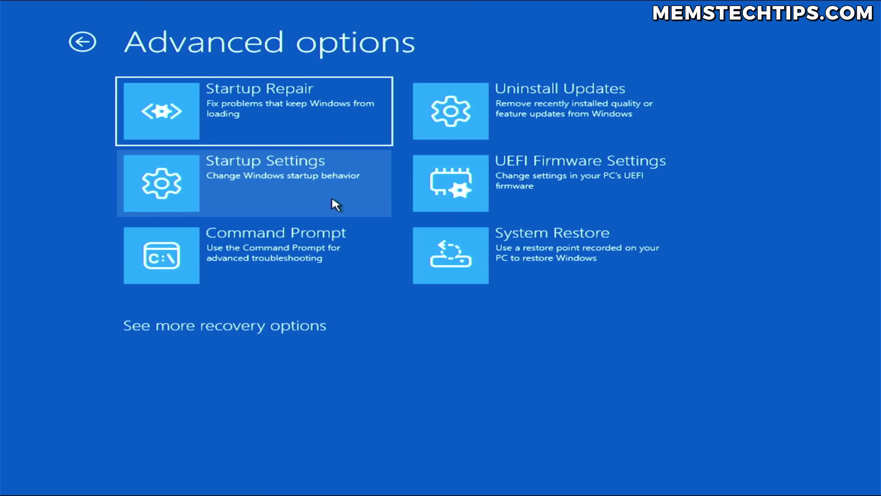
click(325, 273)
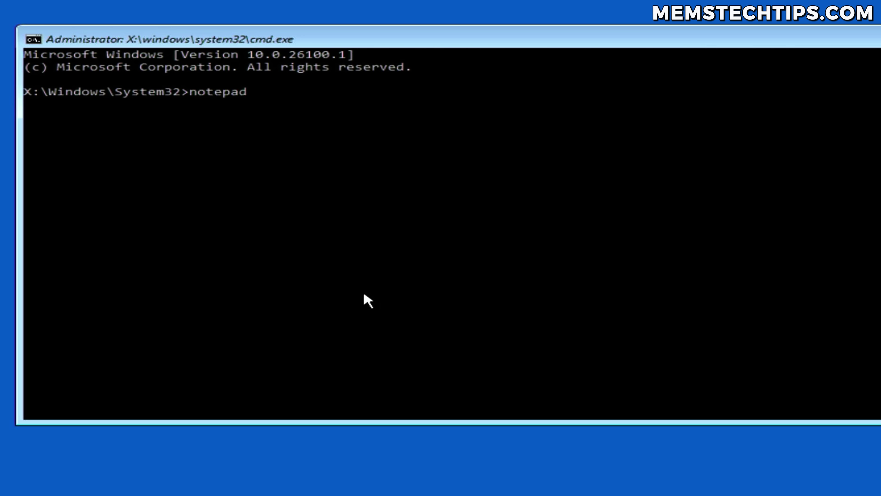
- Run notepad and browse to the Windows Install Media (C:) drive in its Open dialog, changing the file type filter
key(Return)
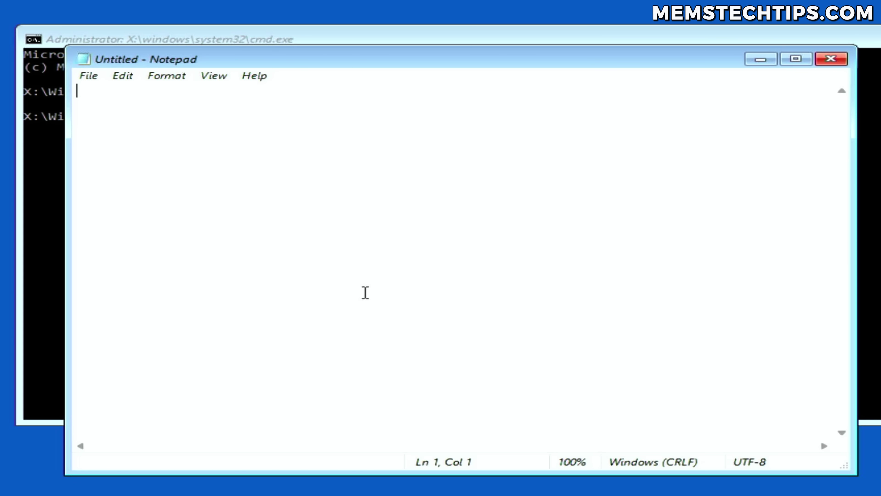
click(88, 78)
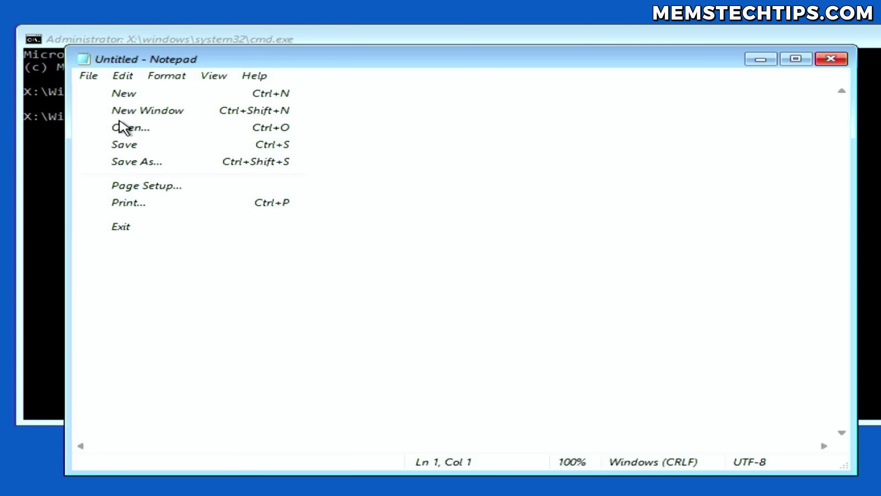
click(244, 128)
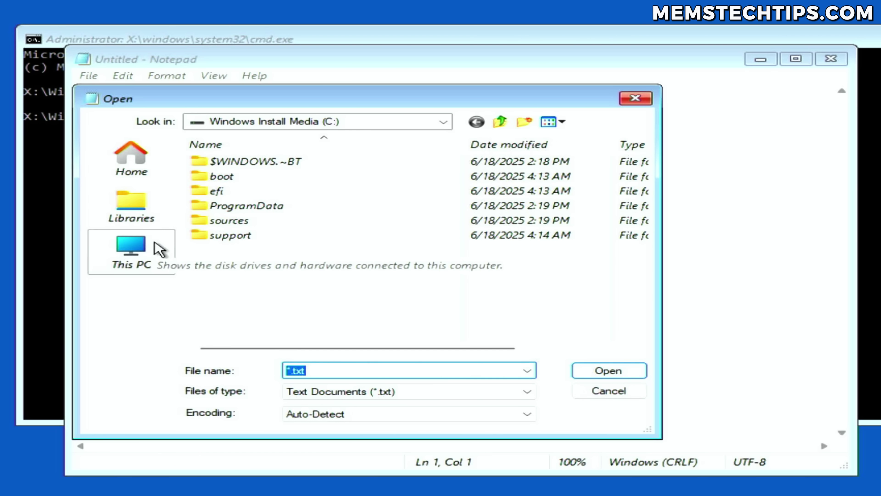
click(159, 249)
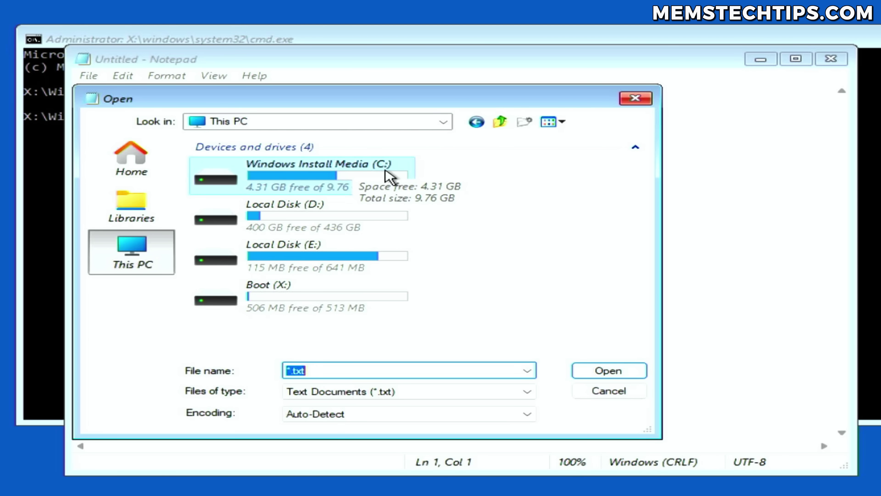
double_click(388, 176)
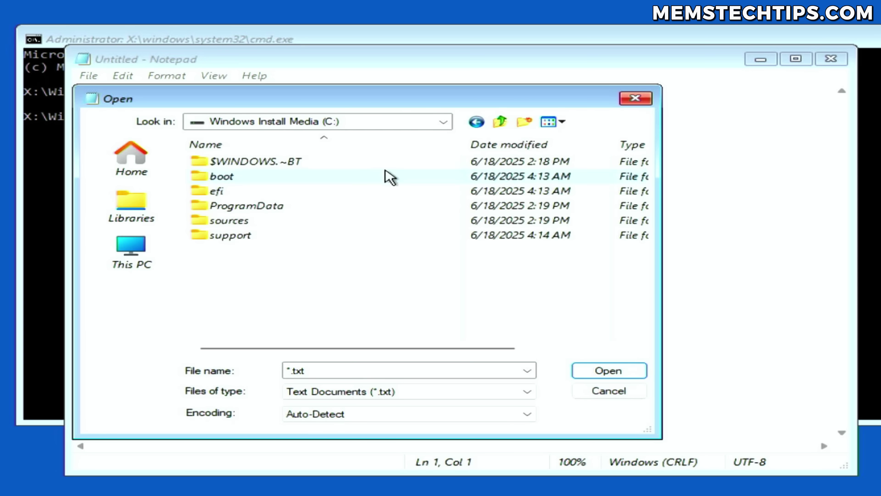
click(527, 391)
click(443, 405)
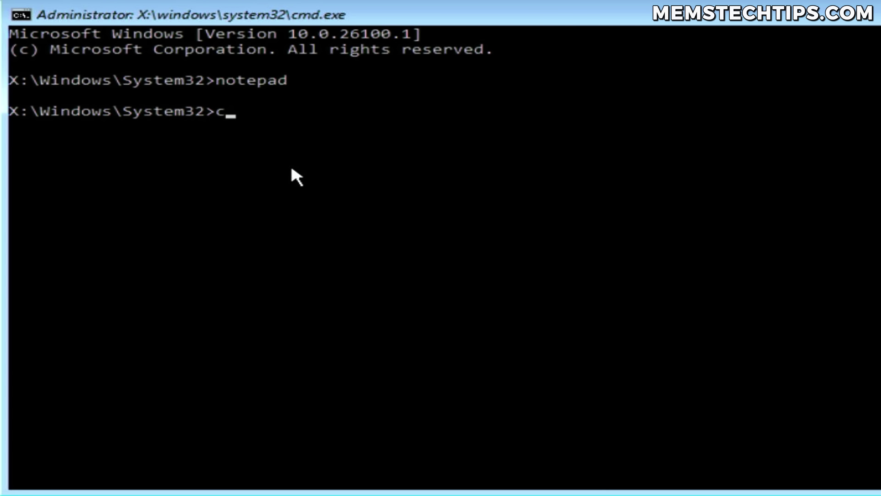
- Switch the command prompt to drive c:, list its contents with dir, and locate setup.exe in the listing
key(Return)
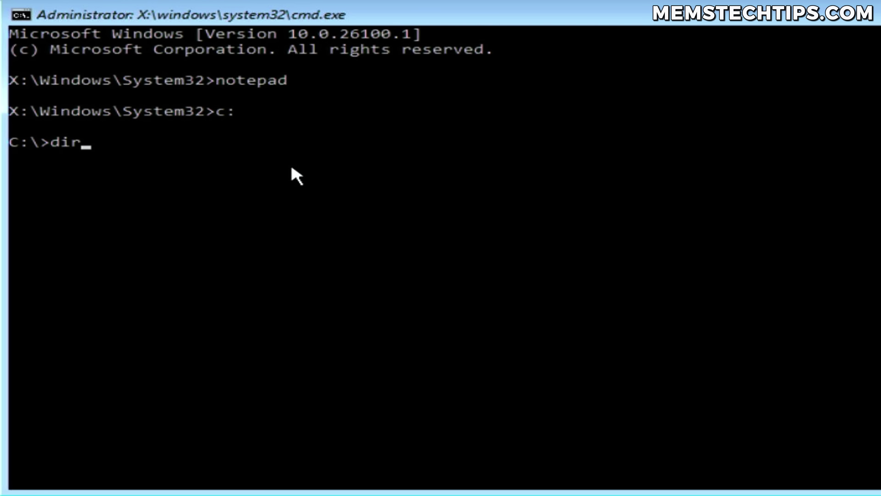
key(Return)
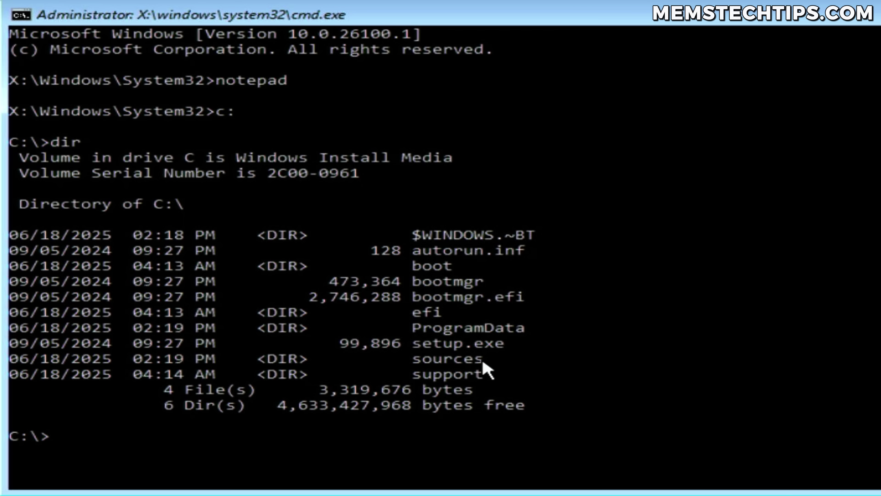
drag(413, 344, 500, 346)
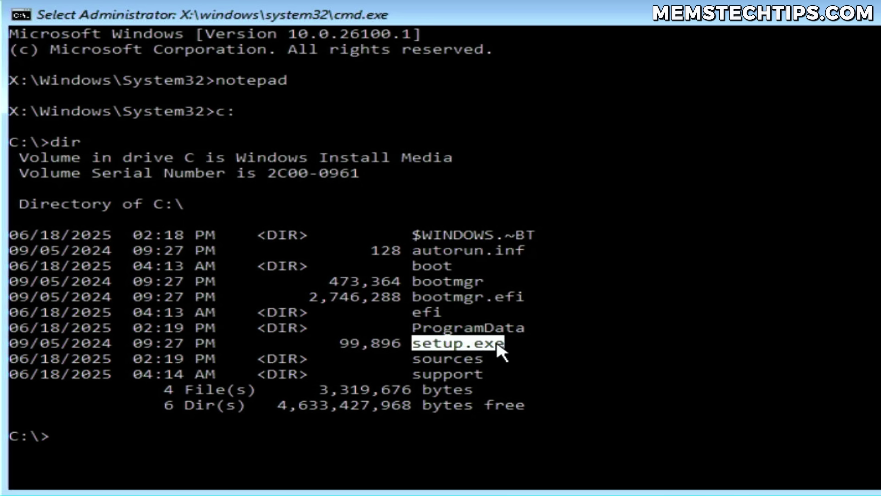
click(530, 343)
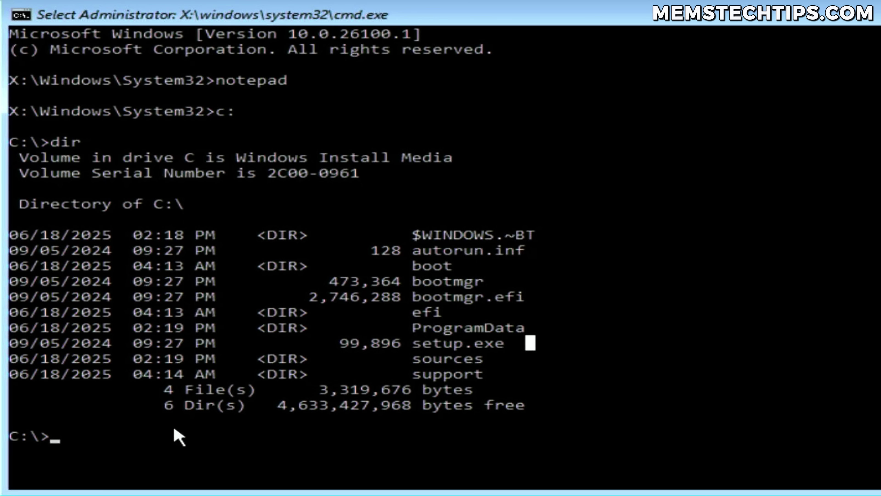
- Run setup.exe from the C: drive at the command prompt to start Windows 11 Setup
click(160, 439)
key(Escape)
scroll(440, 256, down, 5)
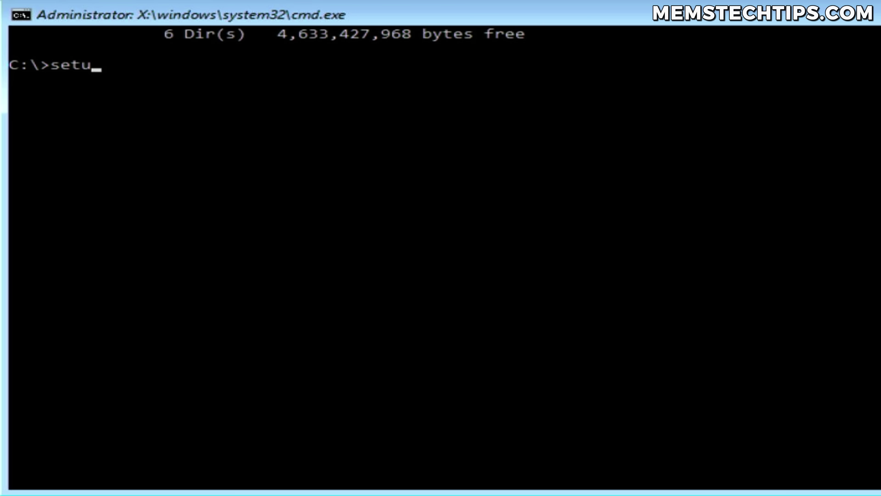
text(xe)
key(Return)
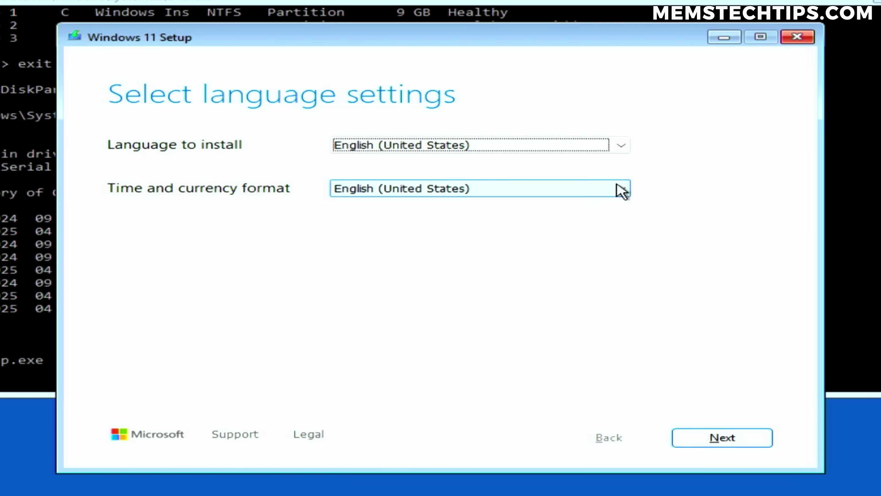
- Set the time and currency format to English (world) and accept the US keyboard in Windows 11 Setup
click(620, 190)
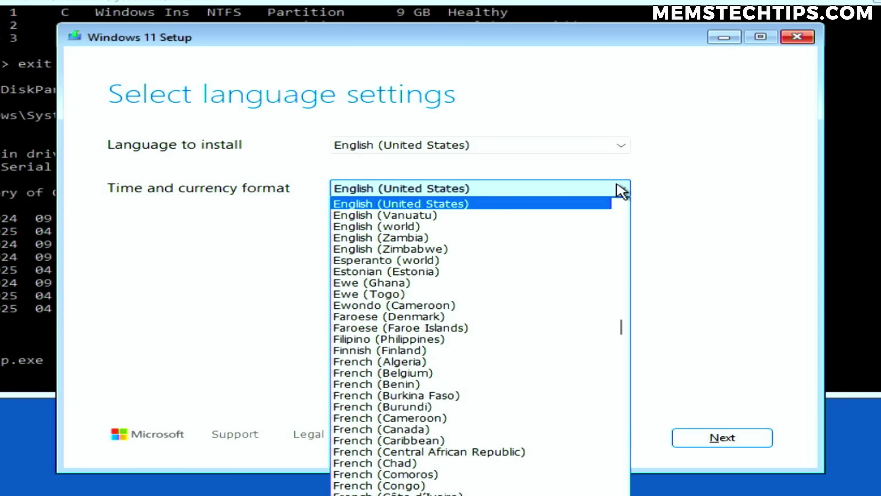
click(439, 228)
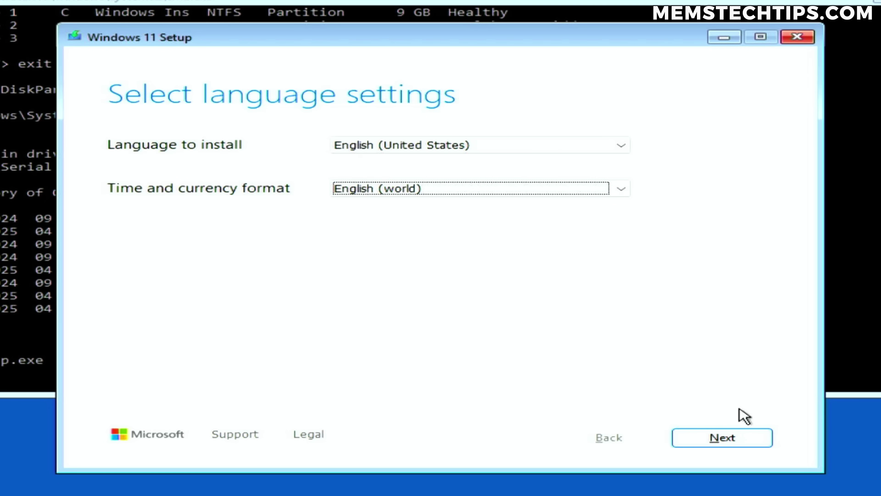
click(751, 439)
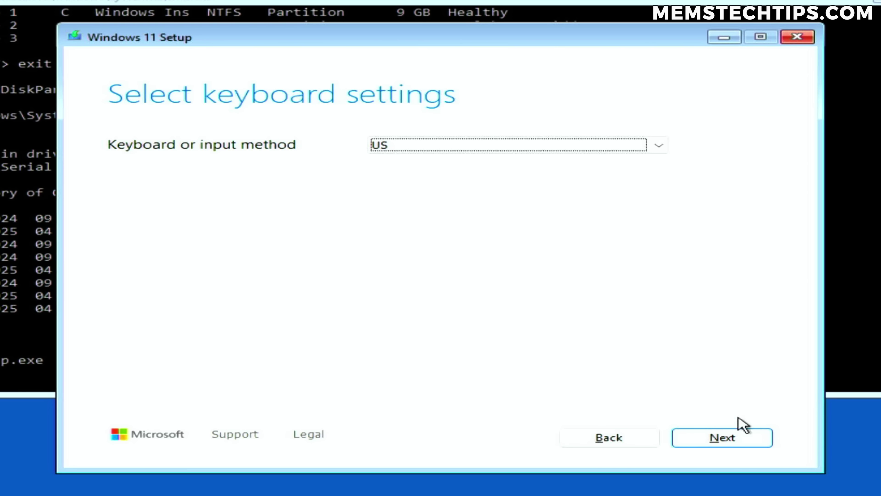
click(743, 442)
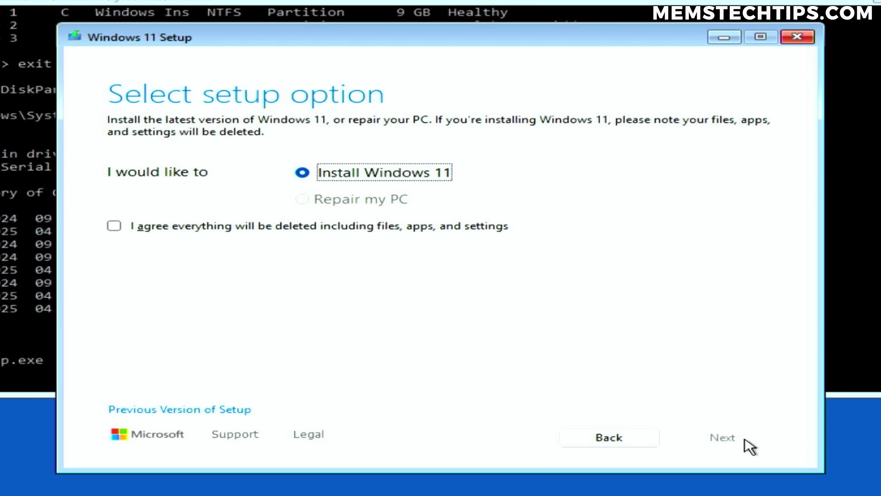
- Choose to install Windows 11, agree that everything will be deleted, and continue without a product key
click(115, 228)
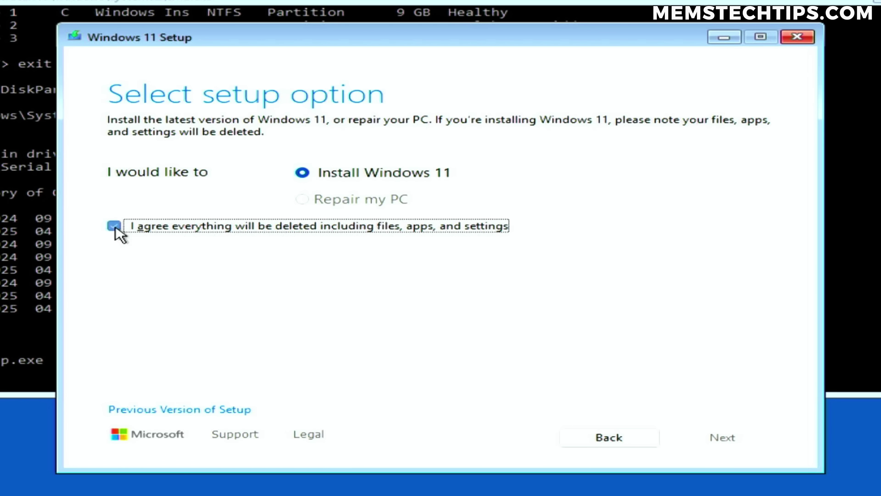
click(745, 441)
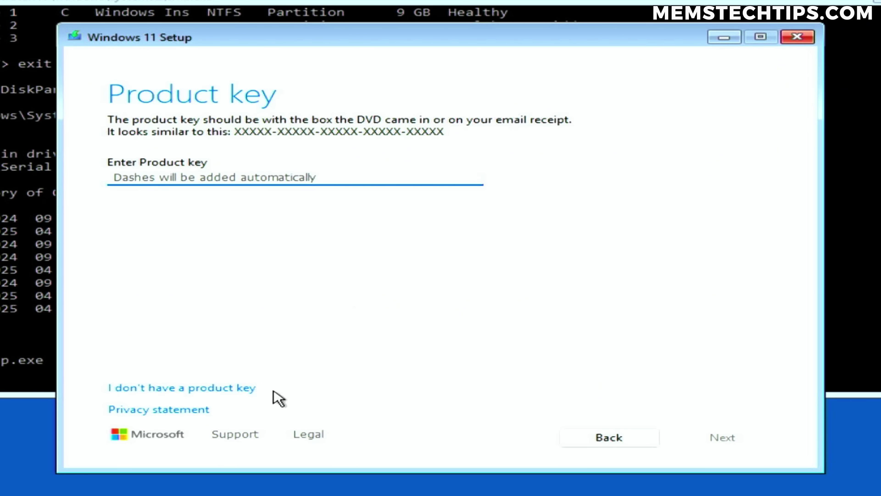
click(217, 390)
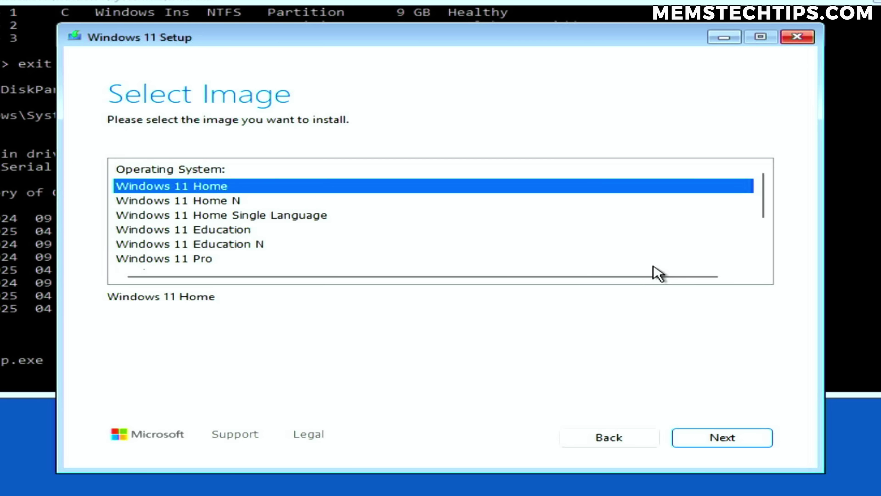
- Try to proceed with the Windows 11 Pro image, and close Setup at the system requirements page
click(186, 261)
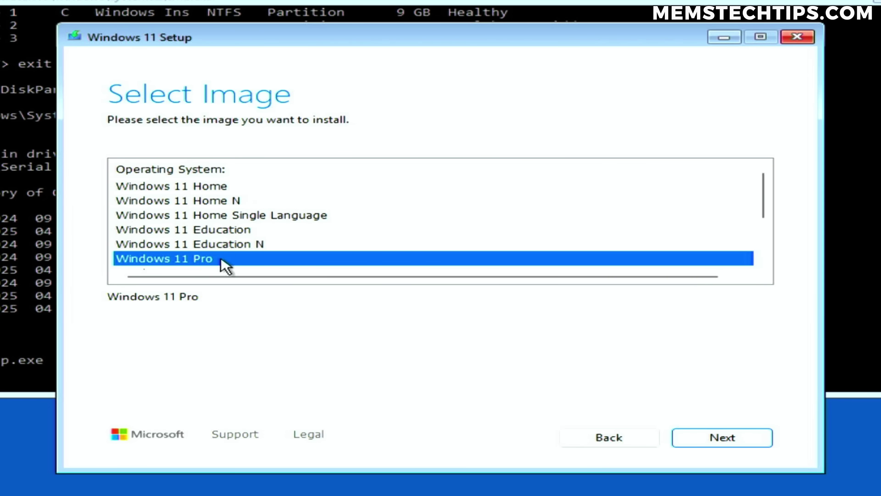
scroll(555, 219, down, 1)
scroll(550, 220, down, 1)
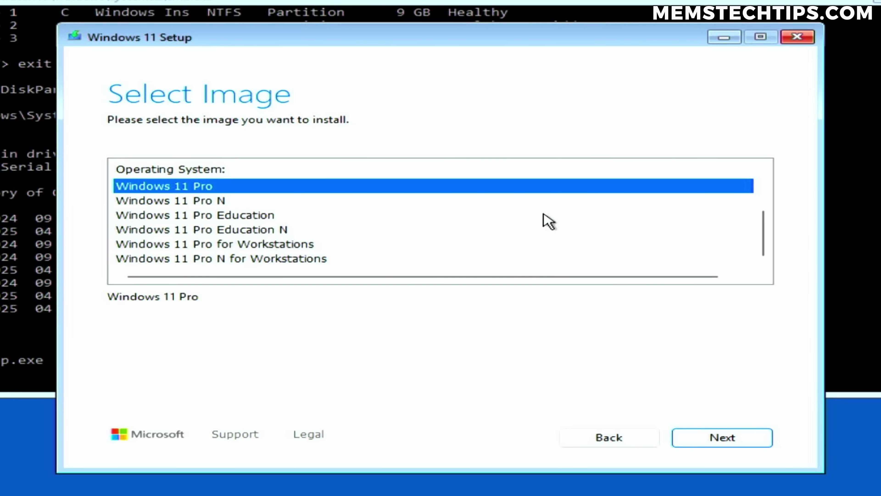
click(749, 438)
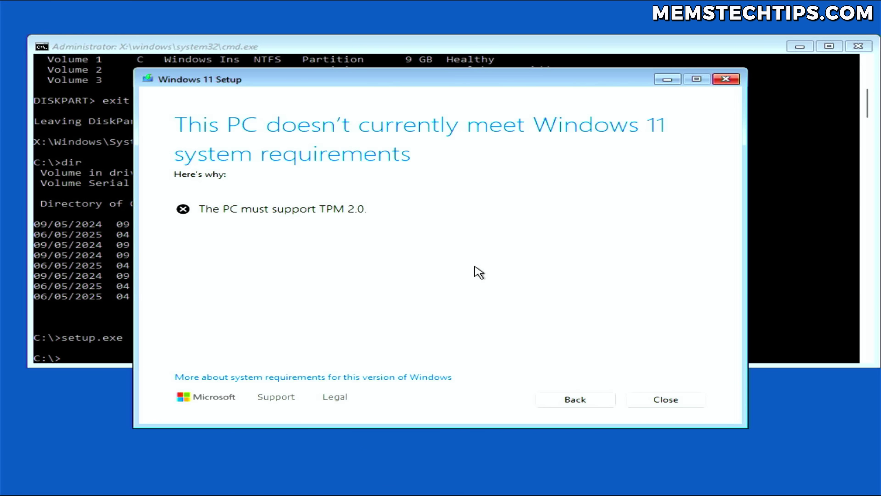
click(687, 406)
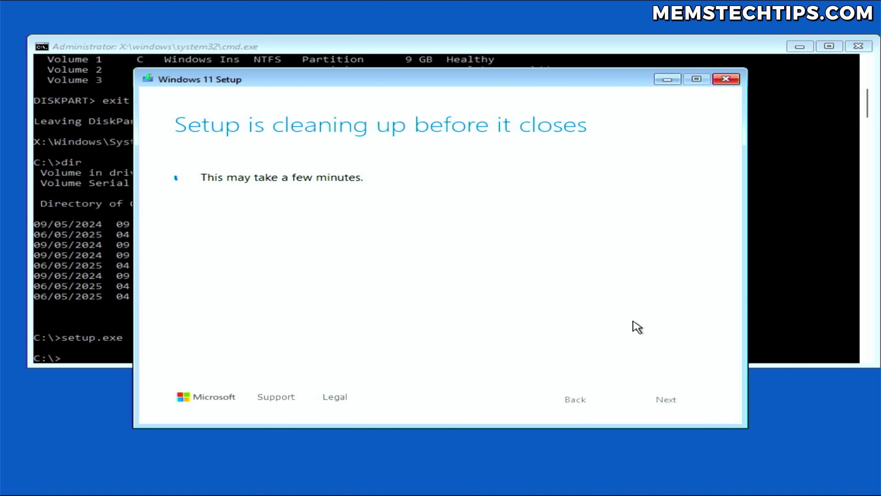
- Run setup.exe with the /product switch at the C: prompt to start Windows Server Setup
click(371, 347)
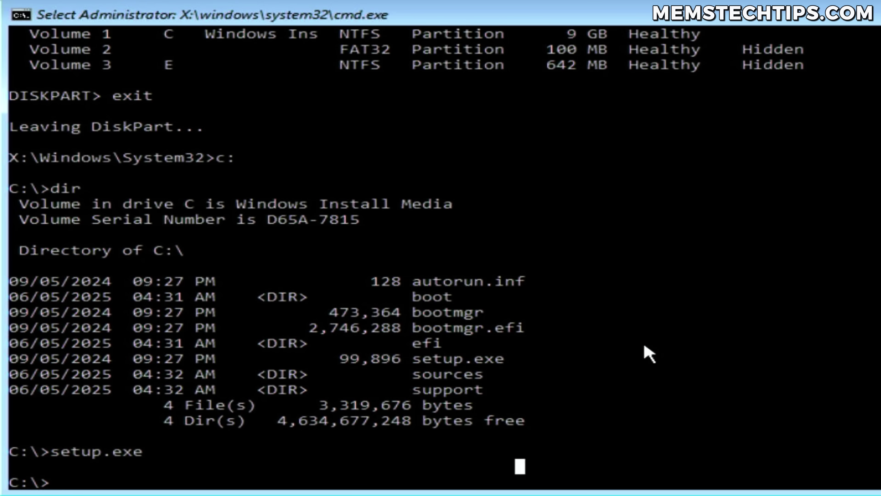
key(Escape)
text(se)
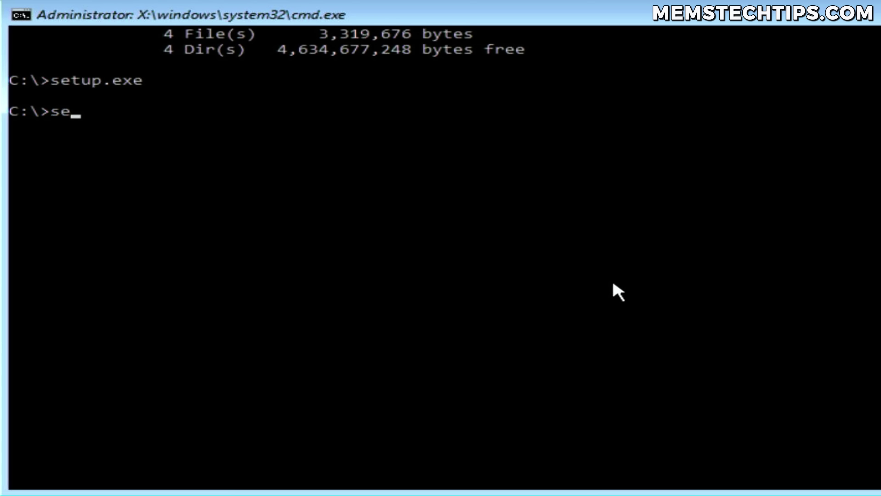
text(tup)
key(Tab)
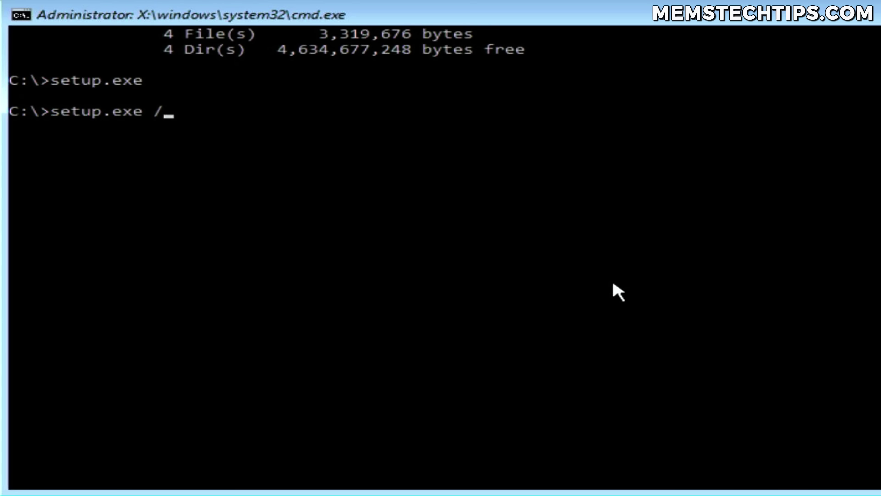
text(/produ)
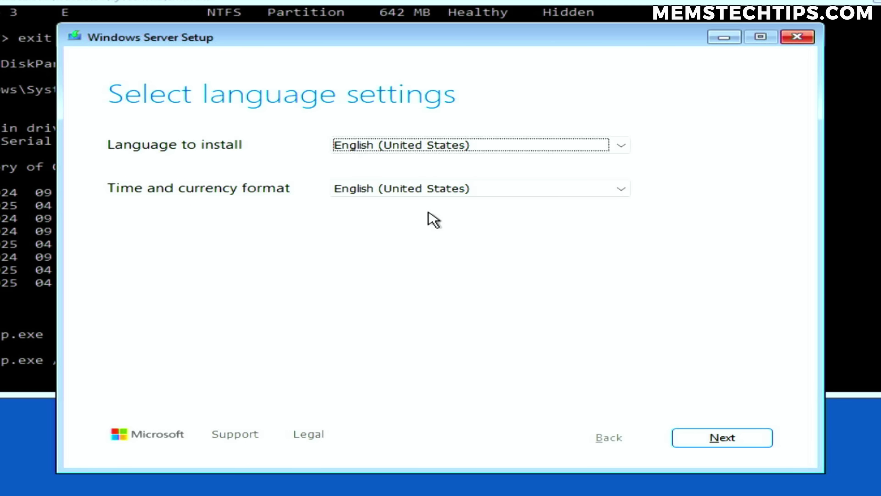
- Set the time and currency format to English (world) and accept the US keyboard in Windows Server Setup
click(592, 192)
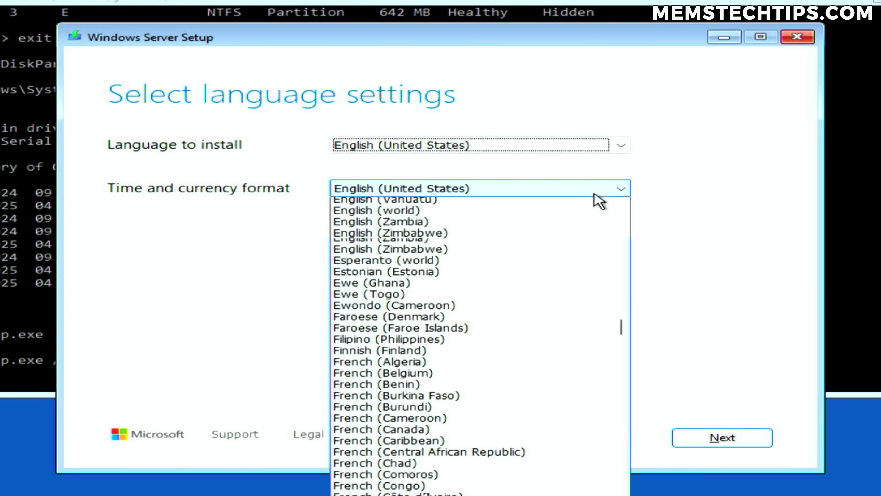
click(554, 226)
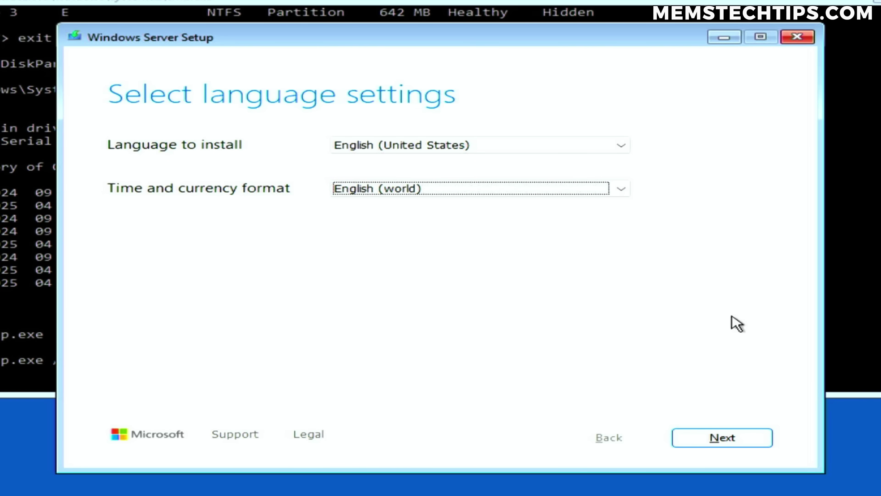
click(762, 448)
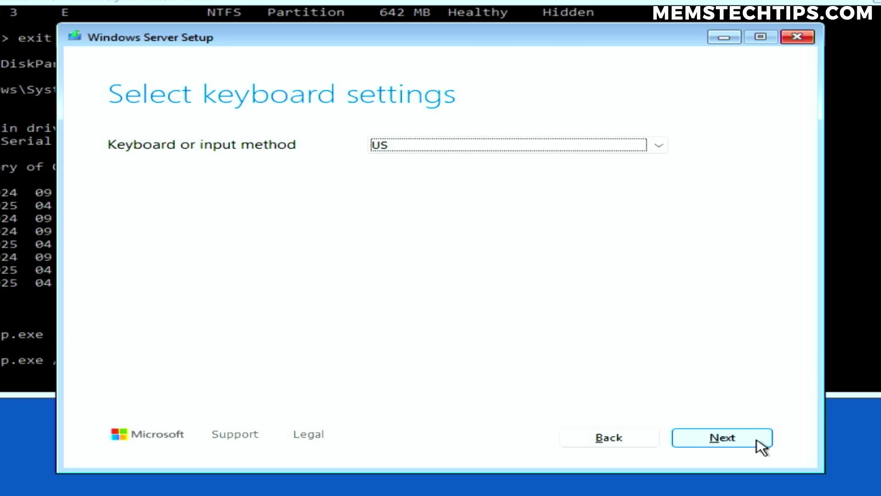
click(760, 446)
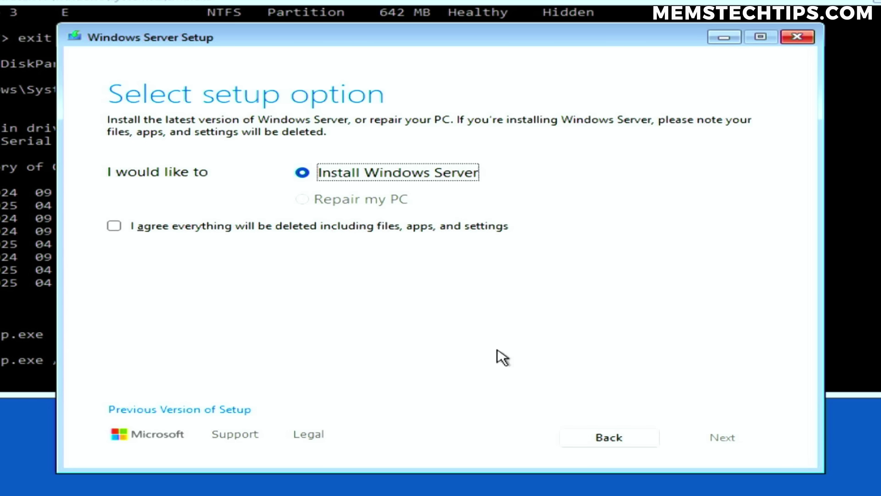
- Agree that files, apps and settings will be deleted, and continue the Windows Server installation without a product key
click(256, 227)
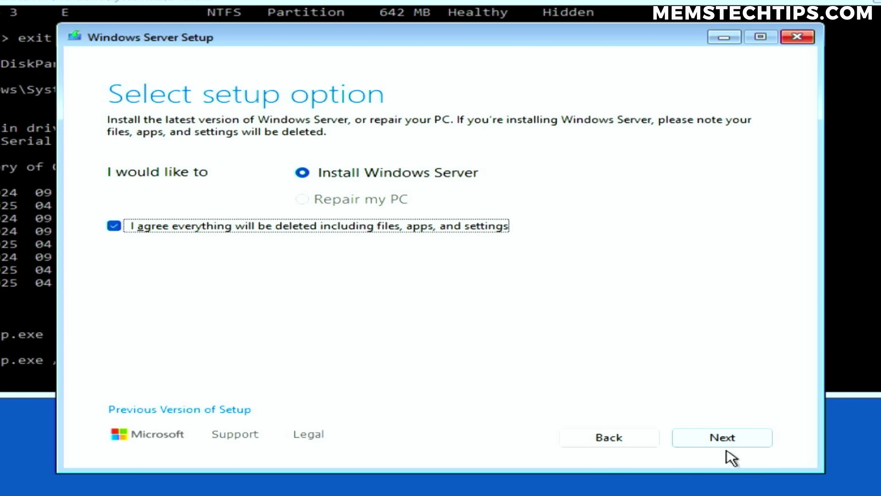
click(757, 447)
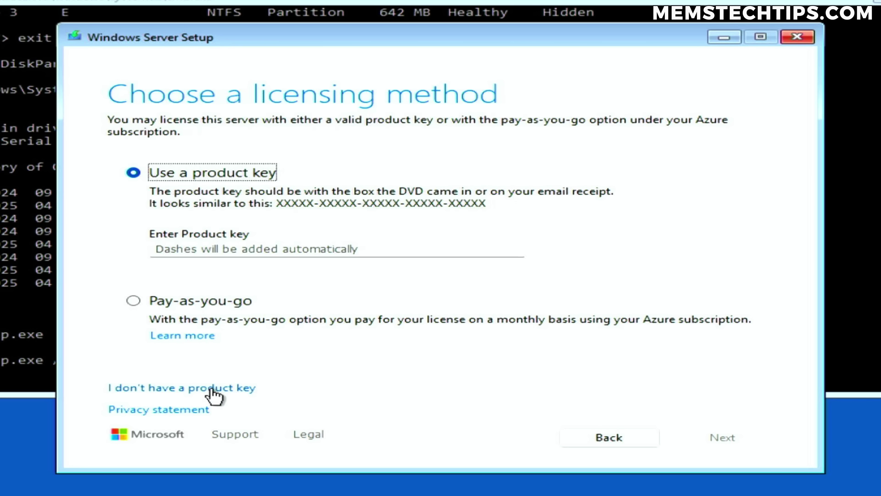
click(247, 394)
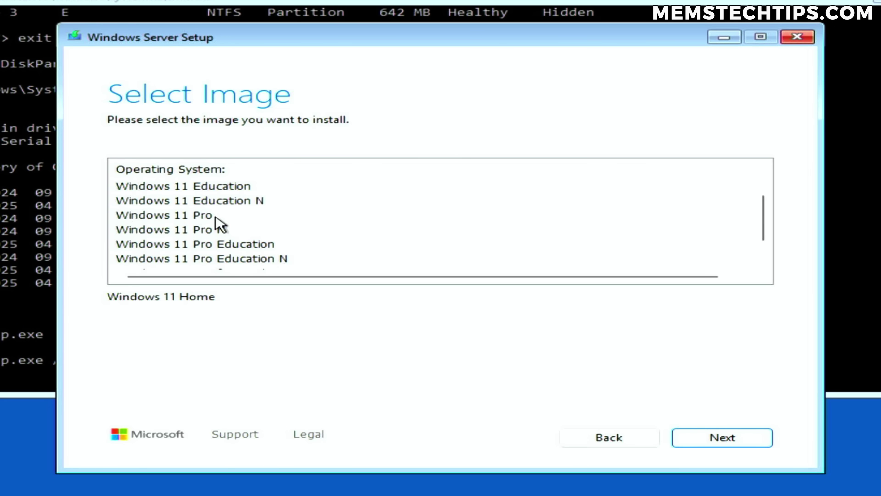
- Select the Windows 11 Pro image and accept the license terms
click(215, 217)
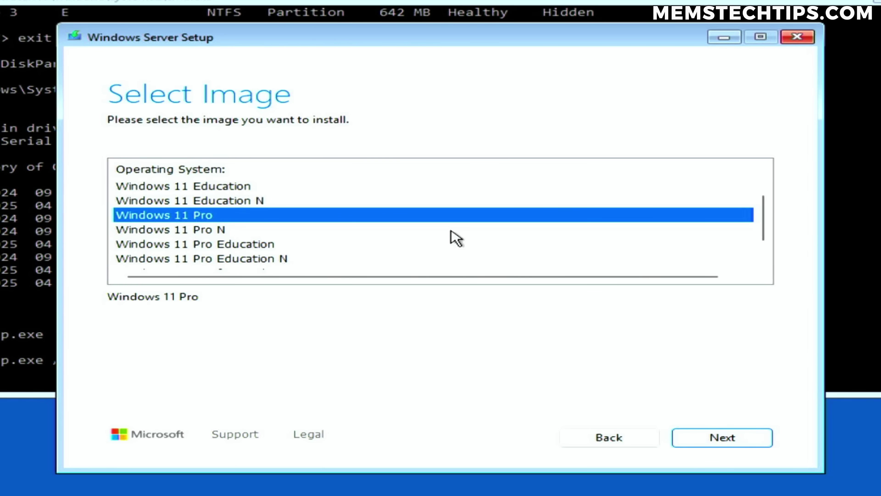
scroll(519, 217, down, 1)
click(752, 439)
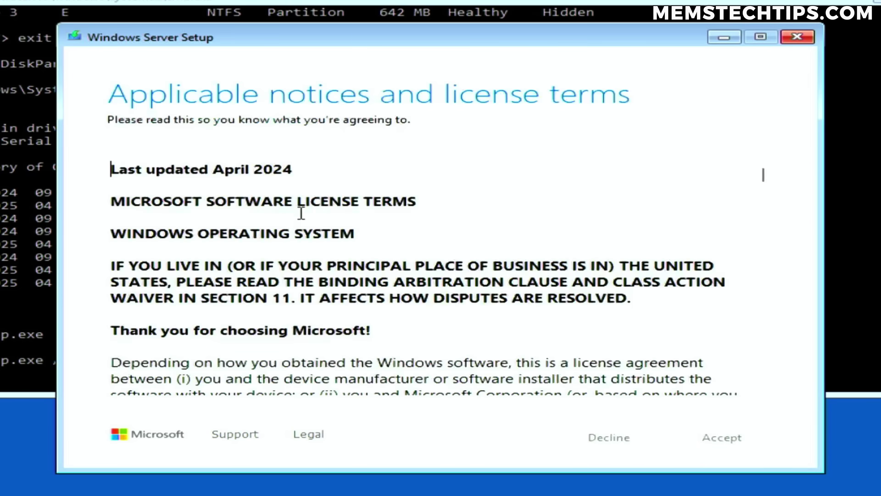
click(758, 437)
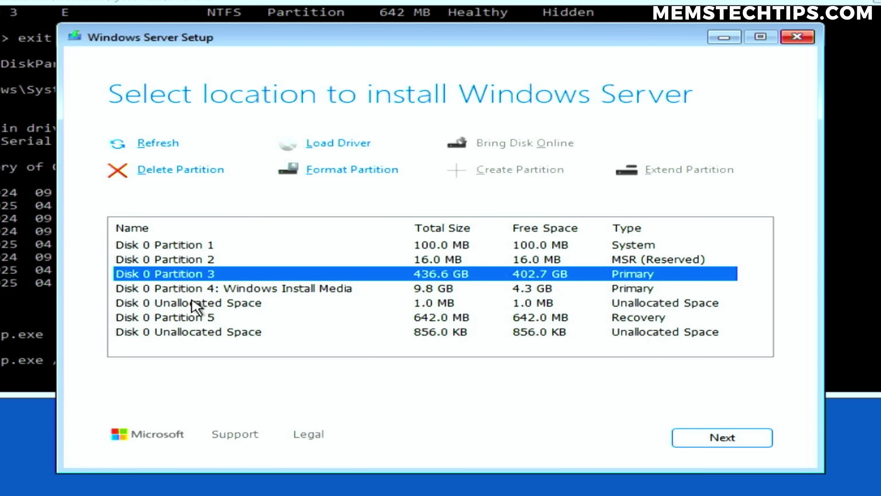
- Delete every Disk 0 partition except the Windows Install Media partition
click(191, 292)
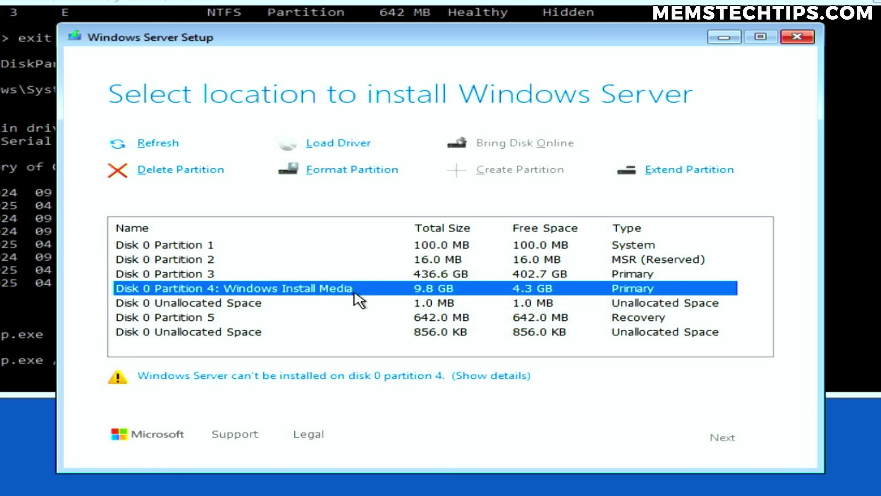
click(182, 246)
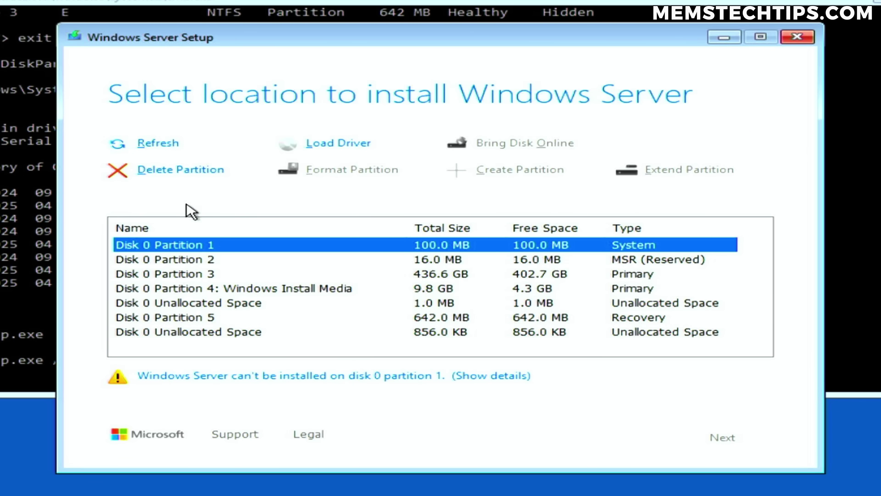
click(175, 170)
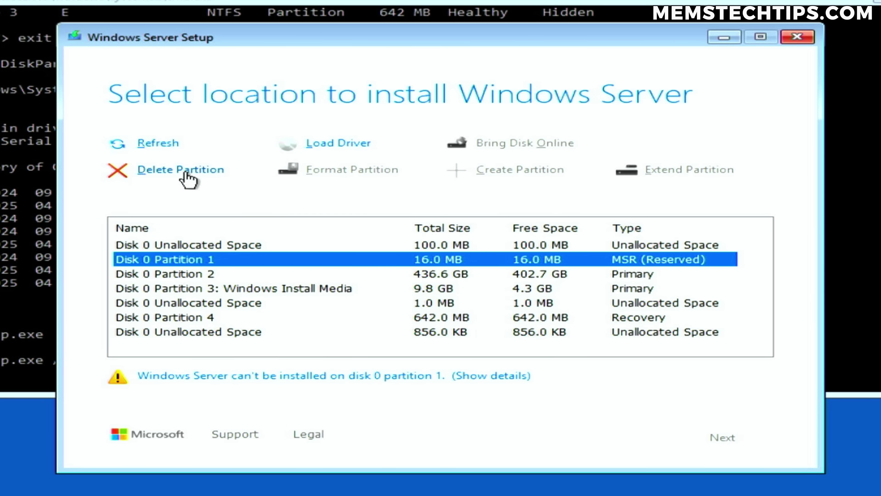
click(217, 171)
click(172, 182)
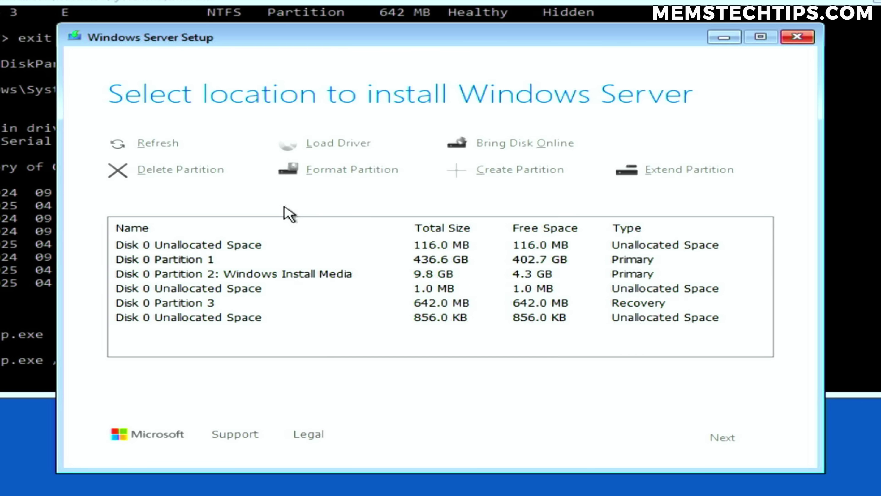
click(243, 289)
click(199, 176)
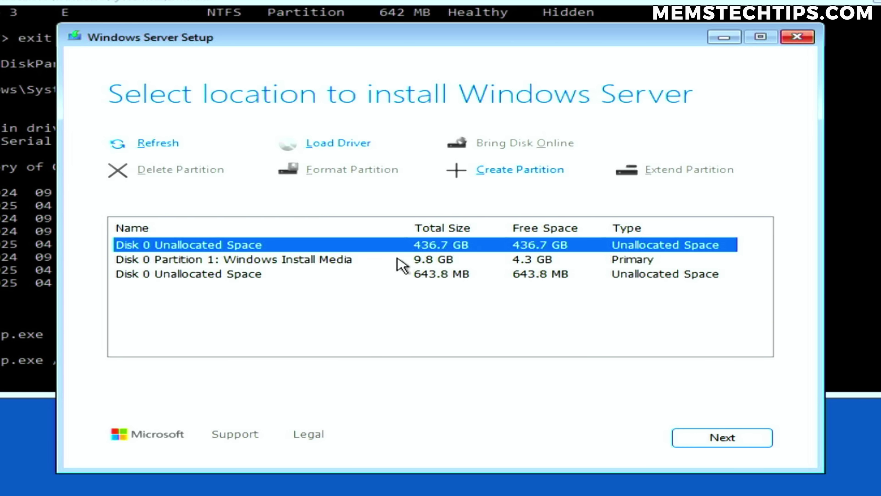
- Install Windows 11 Pro on the 436.7 GB unallocated space and skip the OOBEREGION error page in first-time setup
click(749, 438)
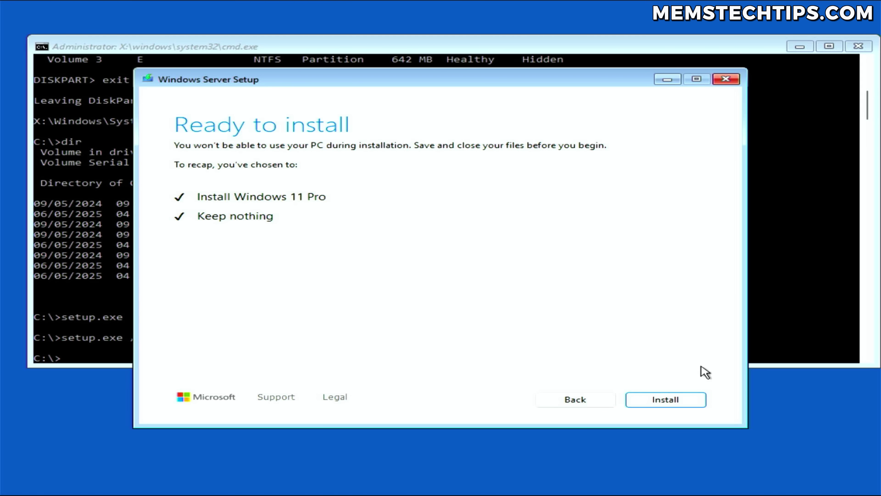
click(695, 403)
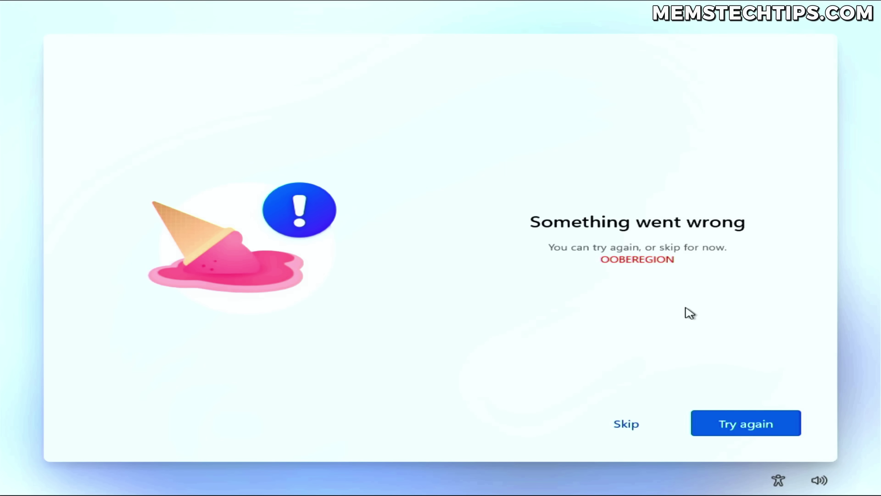
click(628, 424)
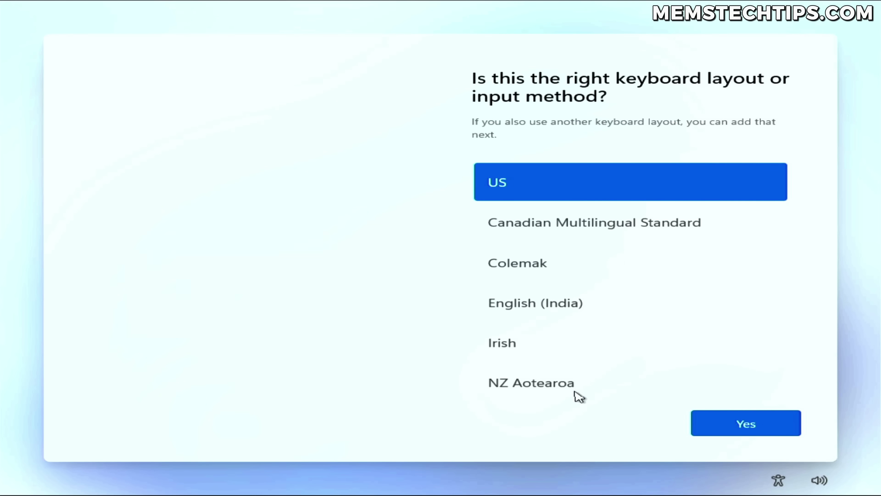
- Open a command prompt over the keyboard layout page and launch the Registry Editor with regedit
key(shift+F10)
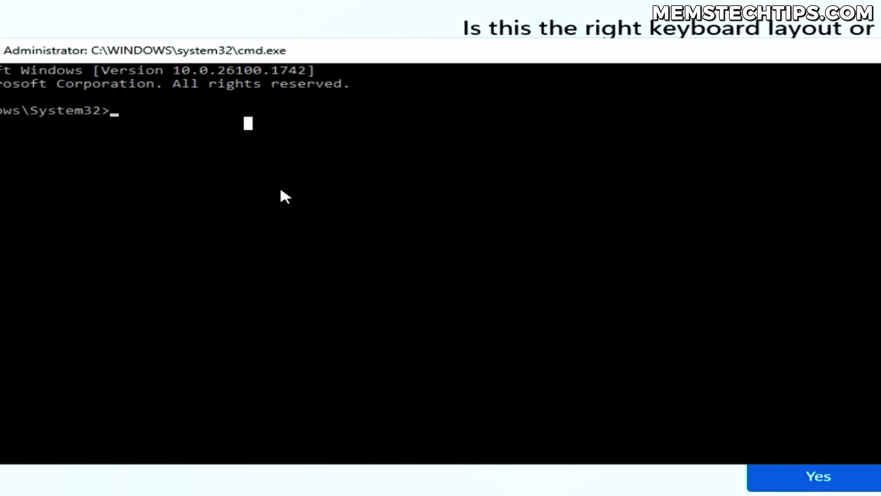
text(regedit)
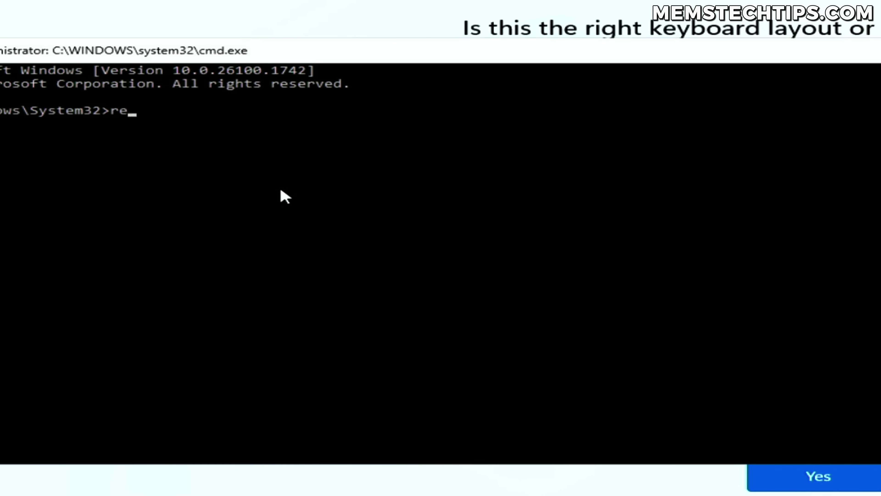
key(Return)
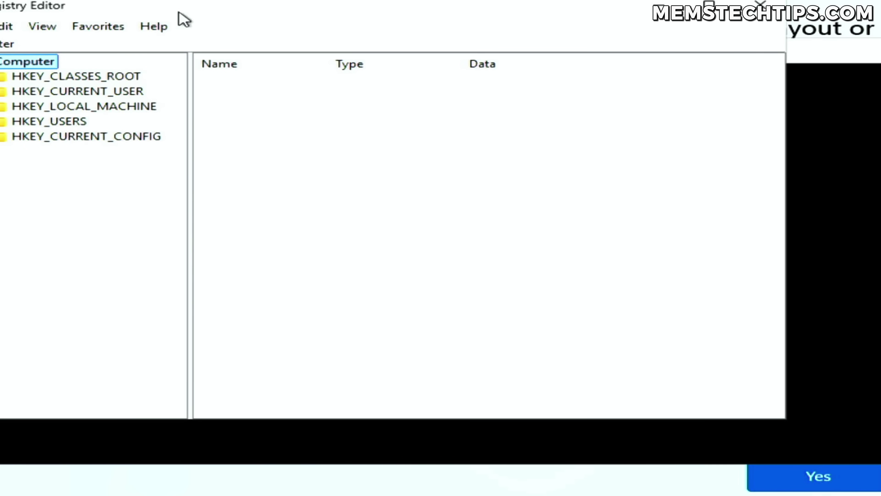
- Go to the registry key HKEY_LOCAL_MACHINE\SOFTWARE\Microsoft\Windows\CurrentVersion\OOBE
double_click(2, 106)
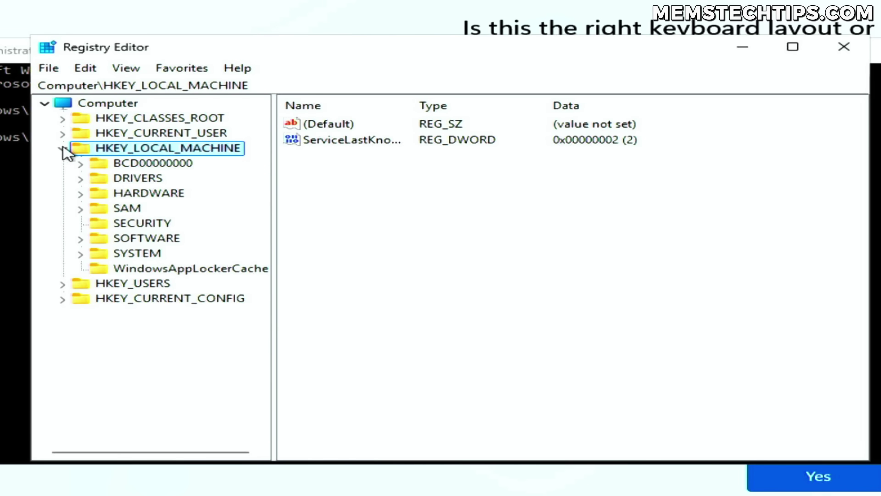
double_click(112, 240)
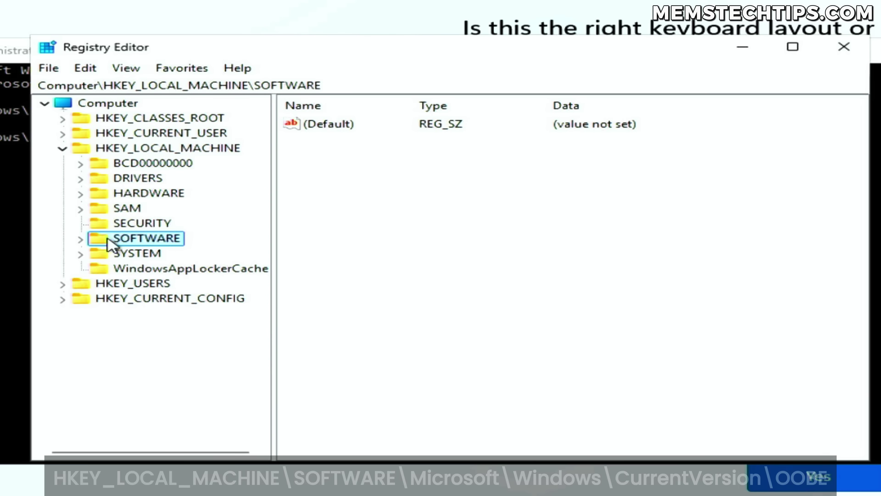
double_click(205, 309)
scroll(204, 311, down, 5)
double_click(115, 202)
double_click(194, 178)
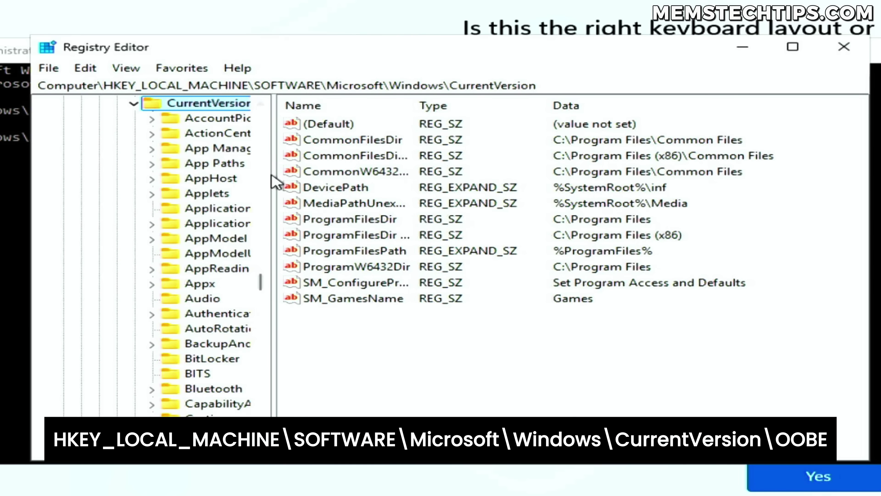
scroll(232, 246, down, 20)
click(202, 193)
- Create a DWORD (32-bit) value named BypassNRO in the OOBE key
right_click(399, 238)
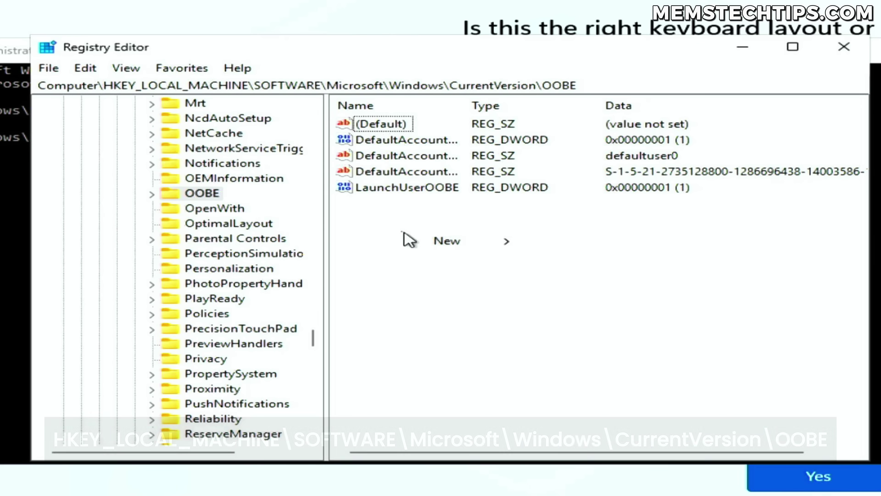
mouse_move(433, 242)
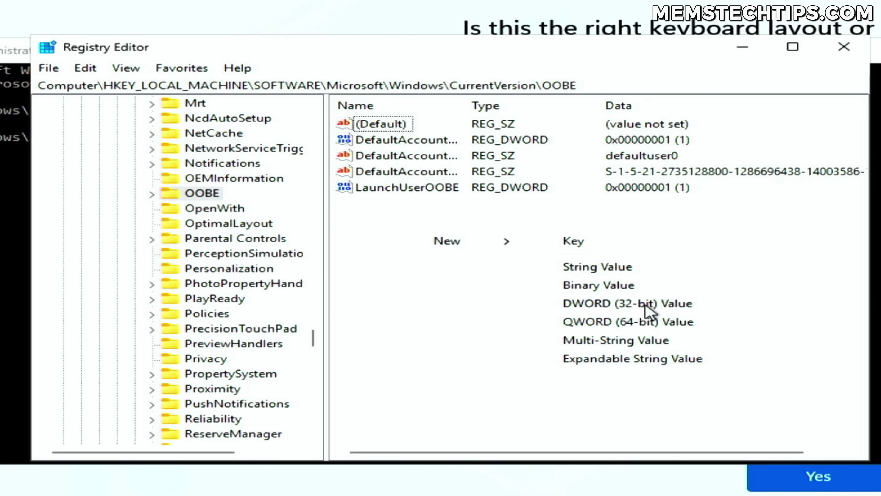
click(690, 305)
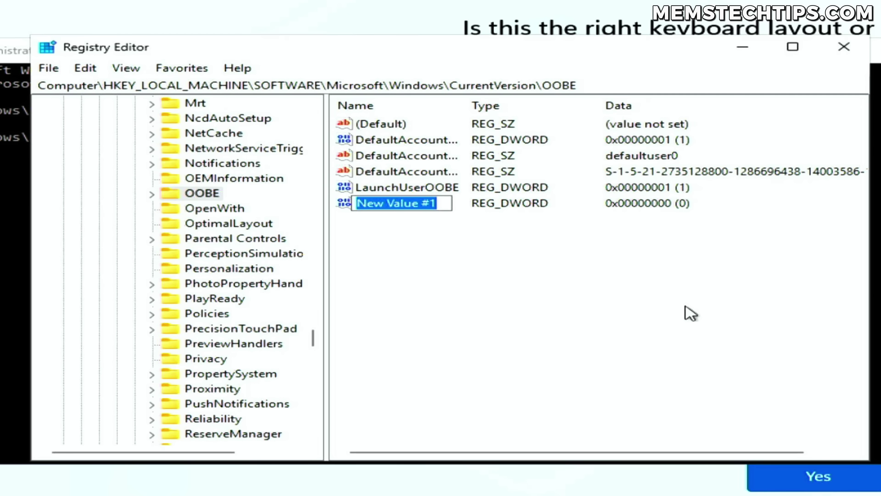
text(Bypa)
key(BackSpace)
text(pass)
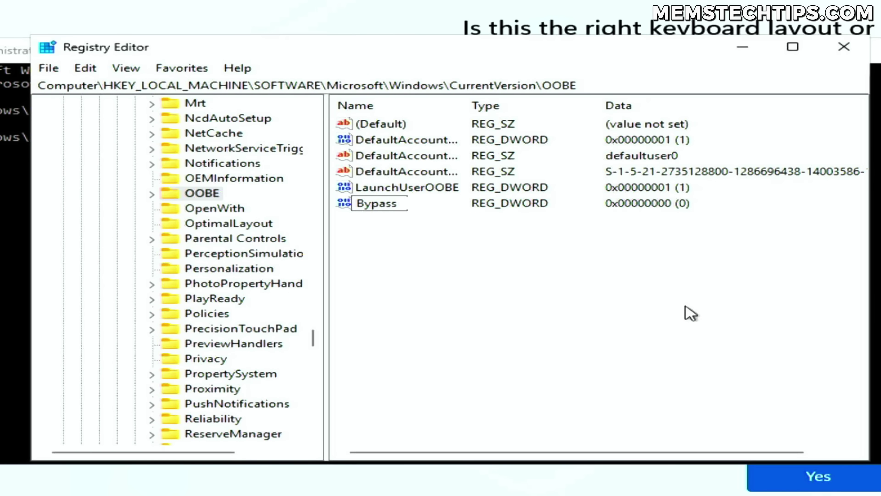
text(NRO)
key(Return)
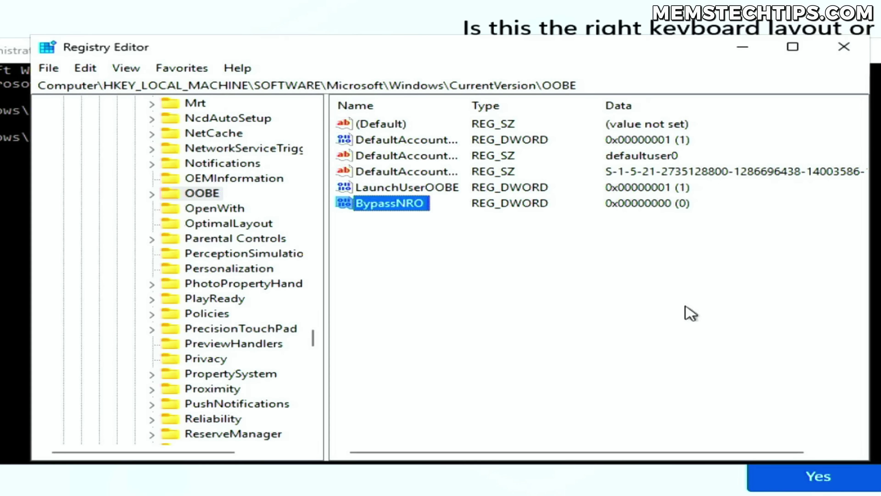
- Set the BypassNRO value data to 1, and close the Registry Editor and the command prompt
key(Return)
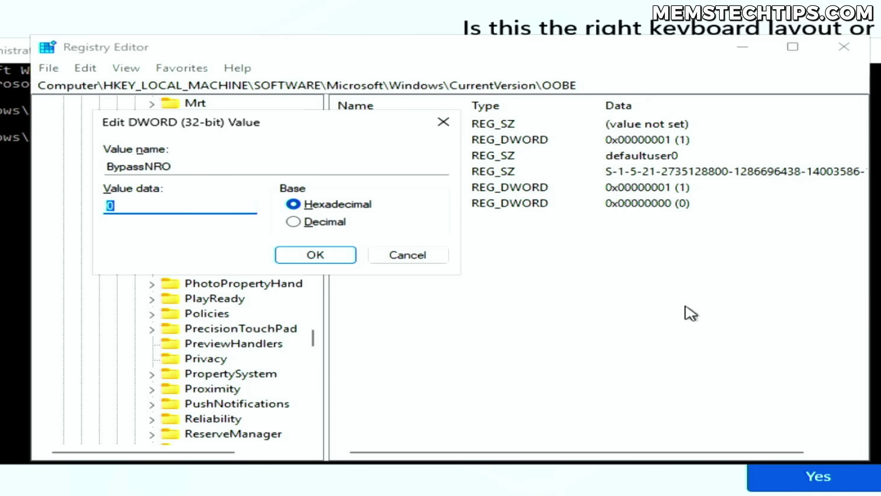
text(1)
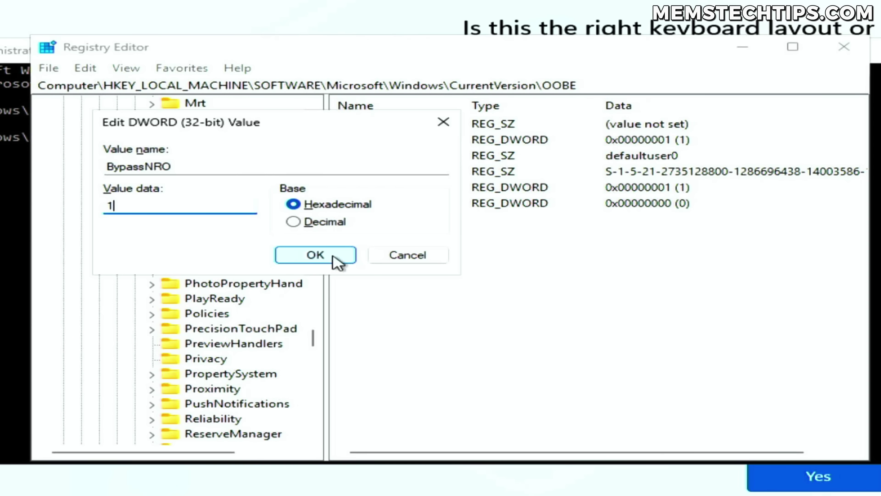
click(339, 262)
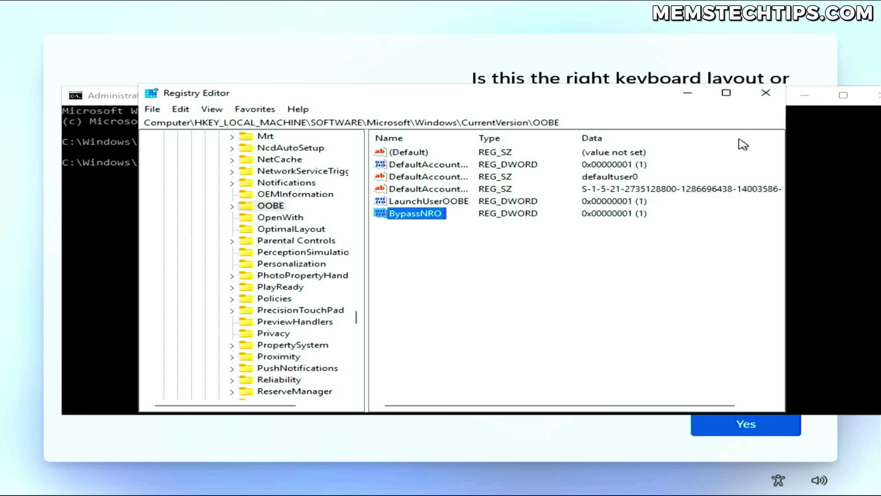
click(766, 94)
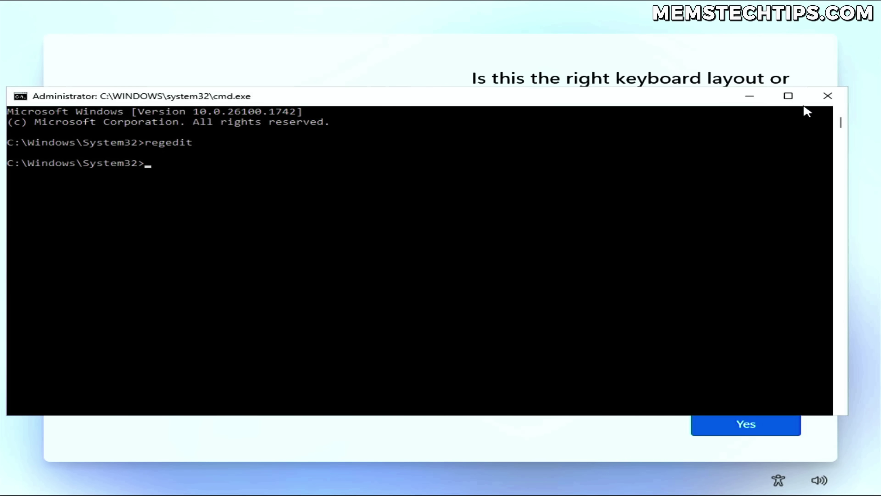
click(841, 99)
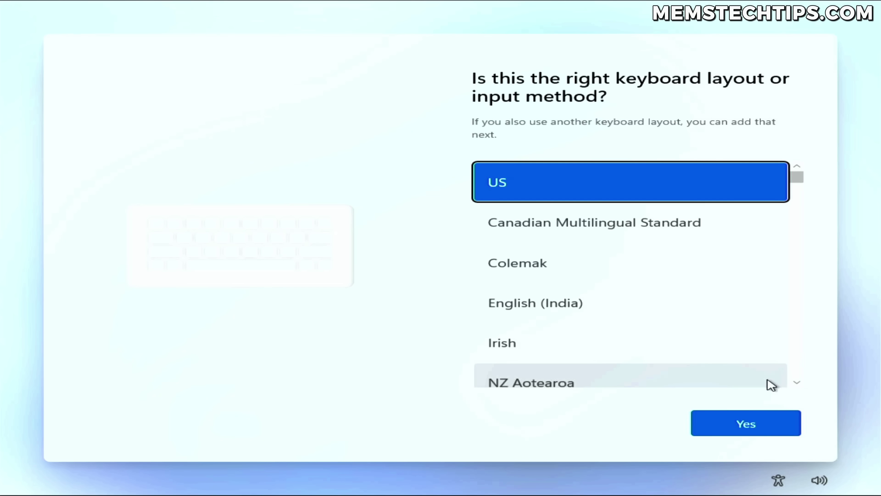
- Accept the US keyboard layout without adding a second one, and continue setup without internet
click(790, 432)
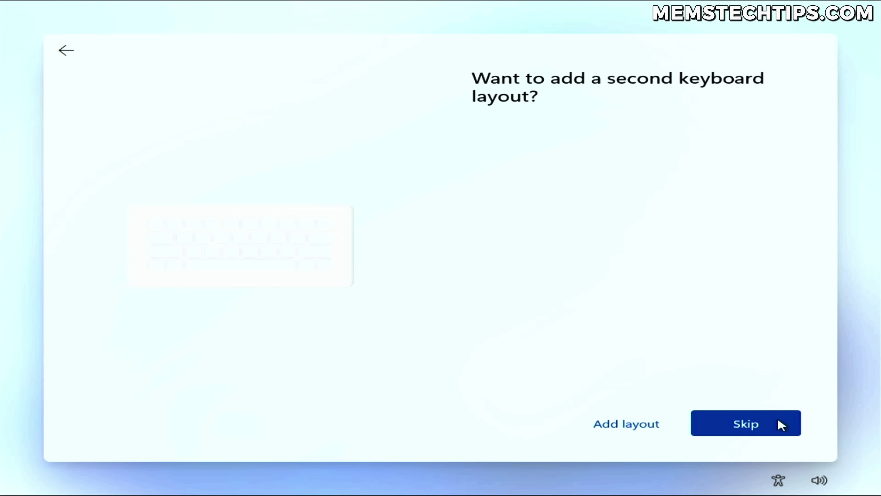
click(779, 428)
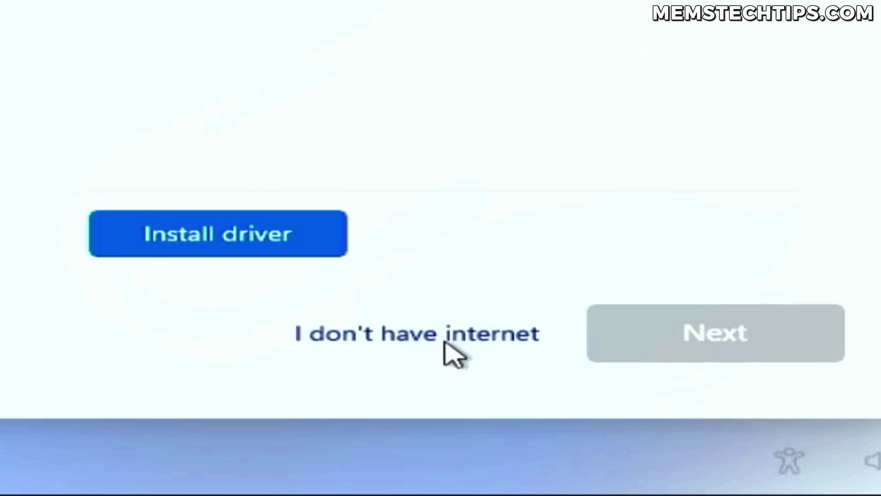
click(446, 340)
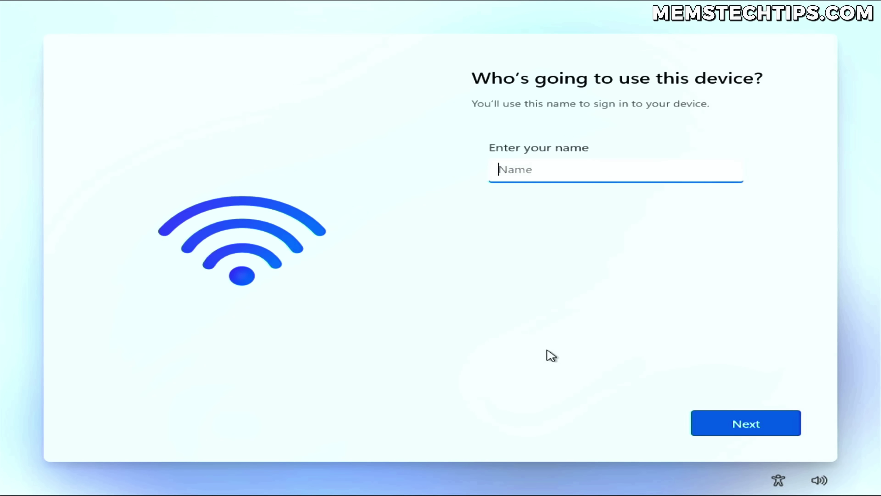
- Enter the user's name for the local account and continue with the password left blank
text(Memory)
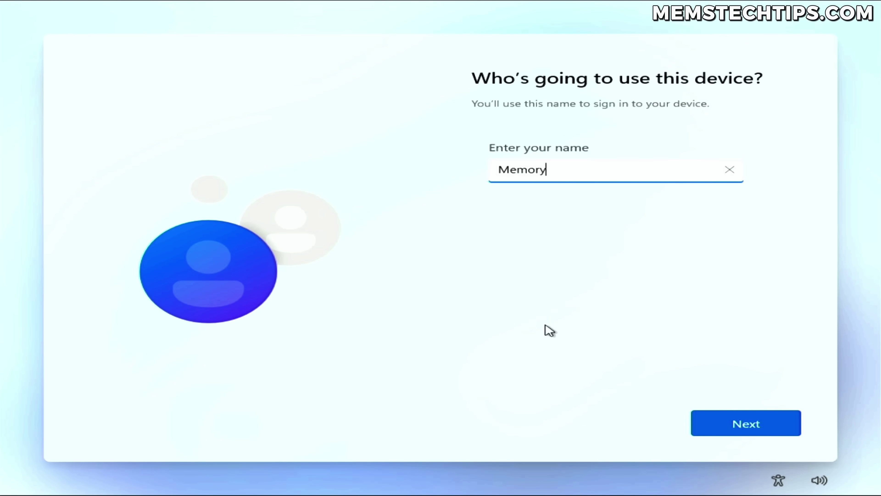
click(783, 422)
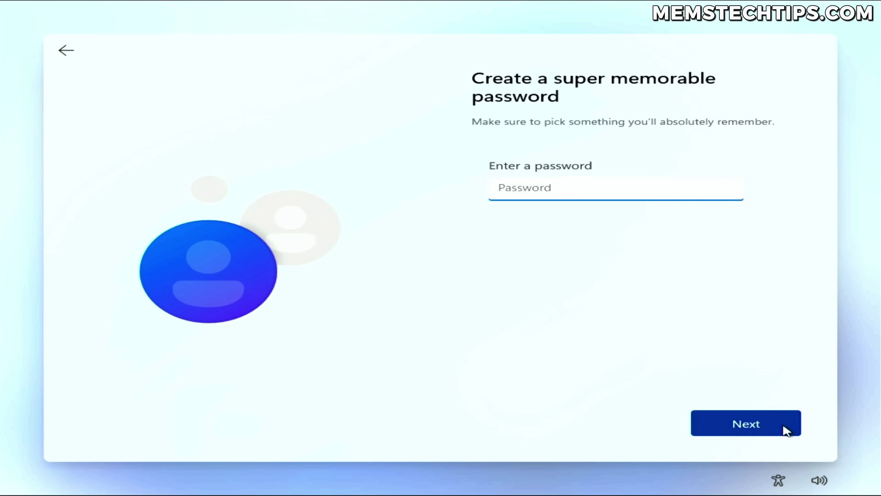
click(785, 429)
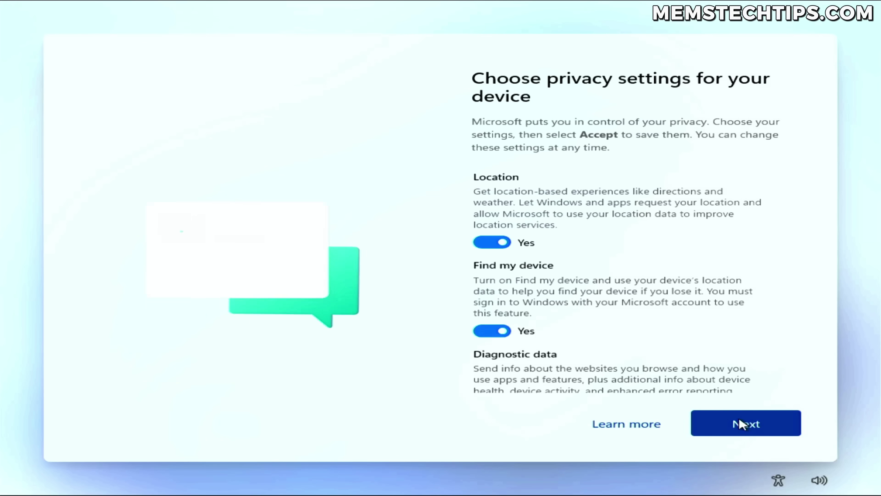
- Turn off location, Find my device, optional diagnostic data, inking and typing, tailored experiences and advertising ID, and accept the privacy settings
click(497, 244)
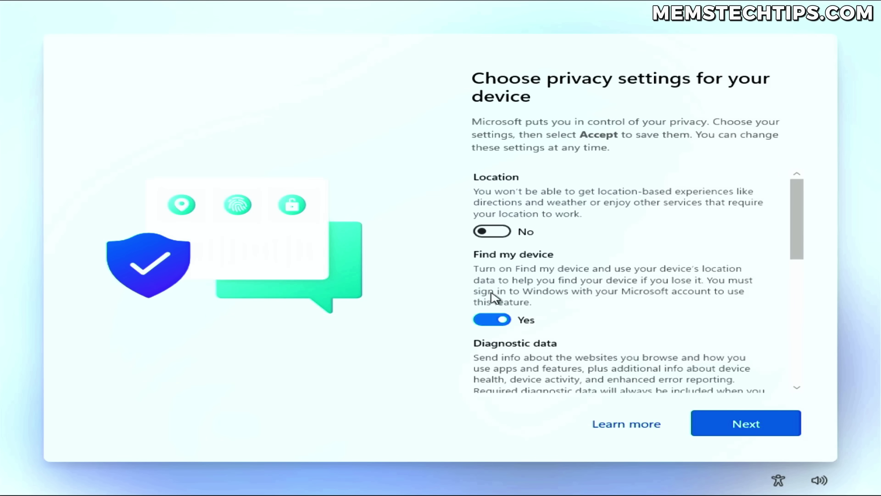
click(492, 319)
scroll(492, 328, down, 2)
click(492, 330)
scroll(499, 312, down, 3)
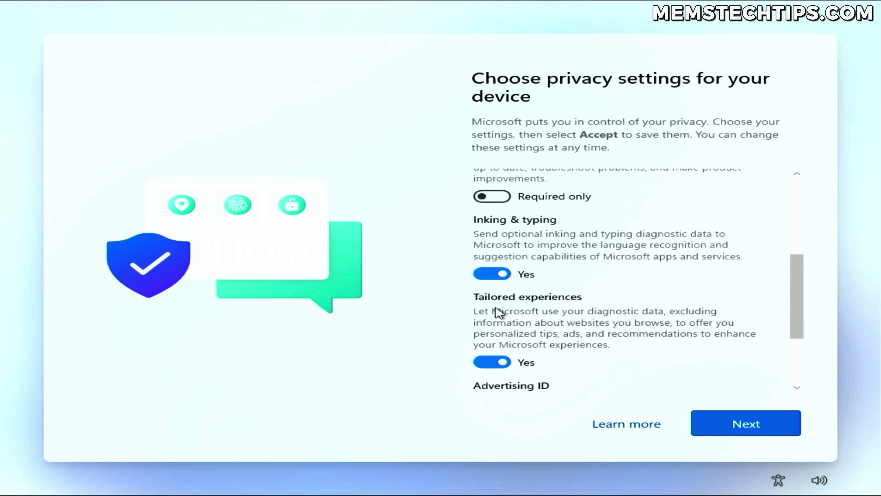
click(492, 274)
click(492, 362)
scroll(497, 347, down, 3)
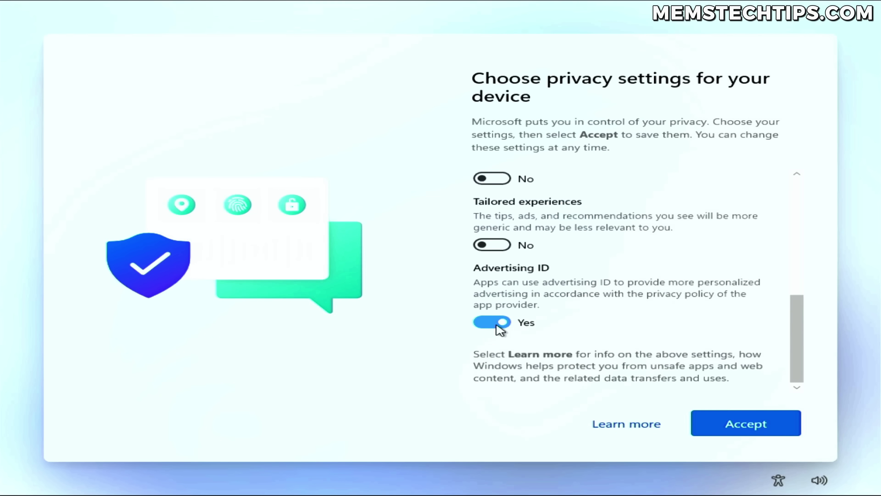
click(500, 329)
click(793, 416)
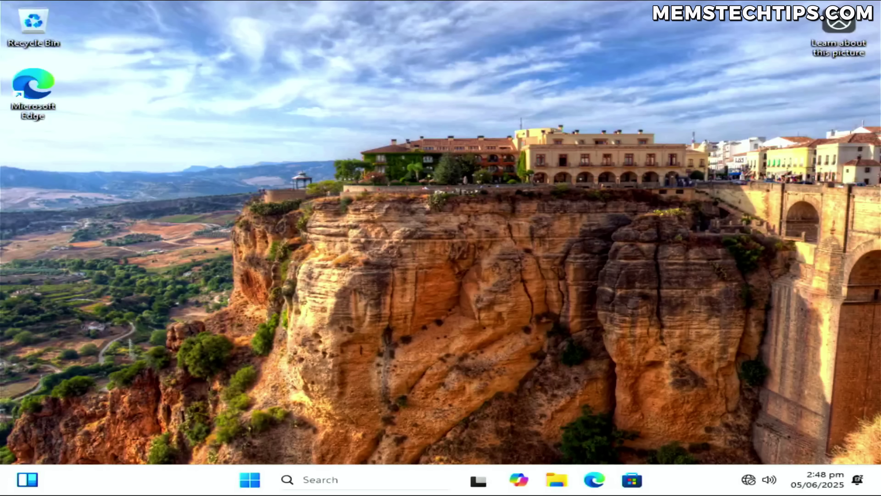
- Open the Language & region page under Time & language in Windows Settings
key(super)
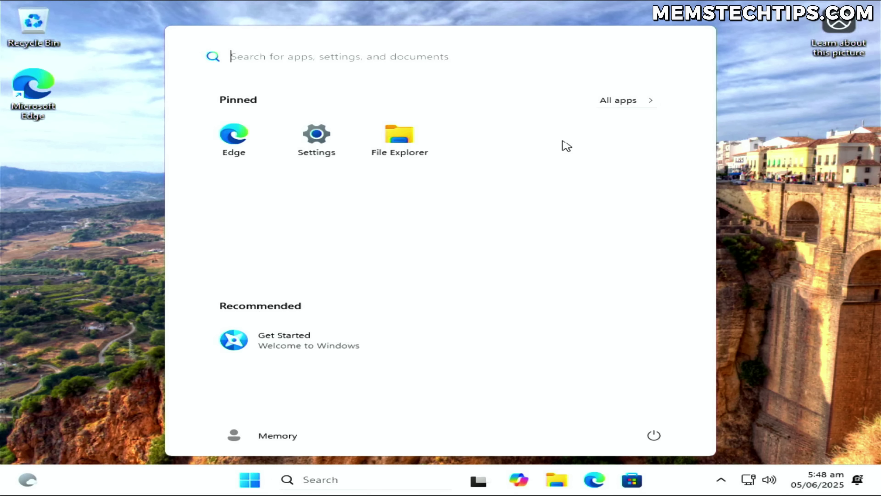
click(621, 100)
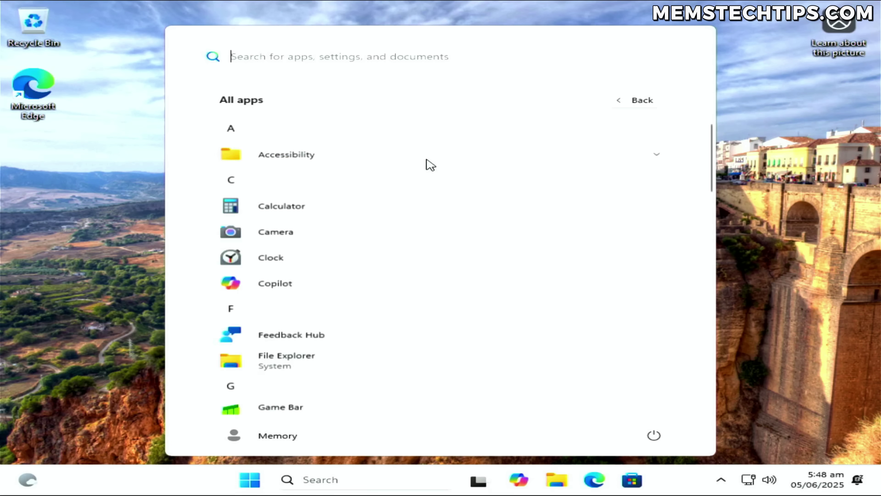
scroll(489, 193, down, 10)
click(299, 247)
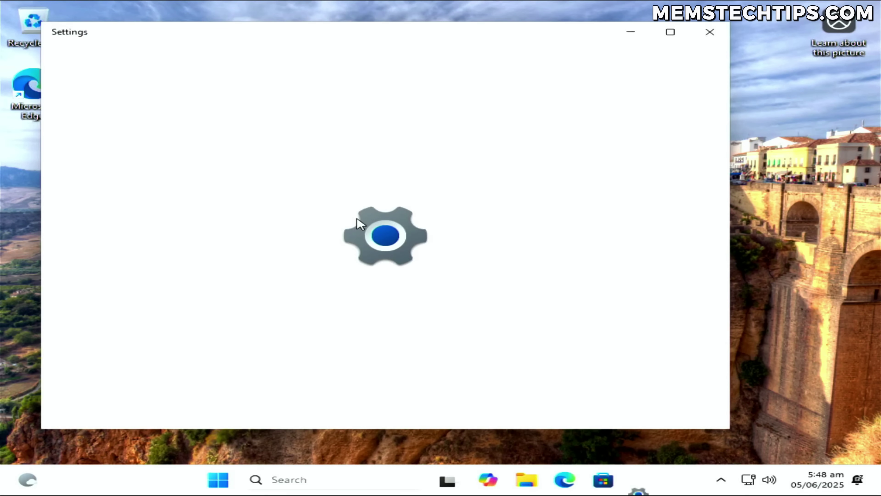
click(242, 345)
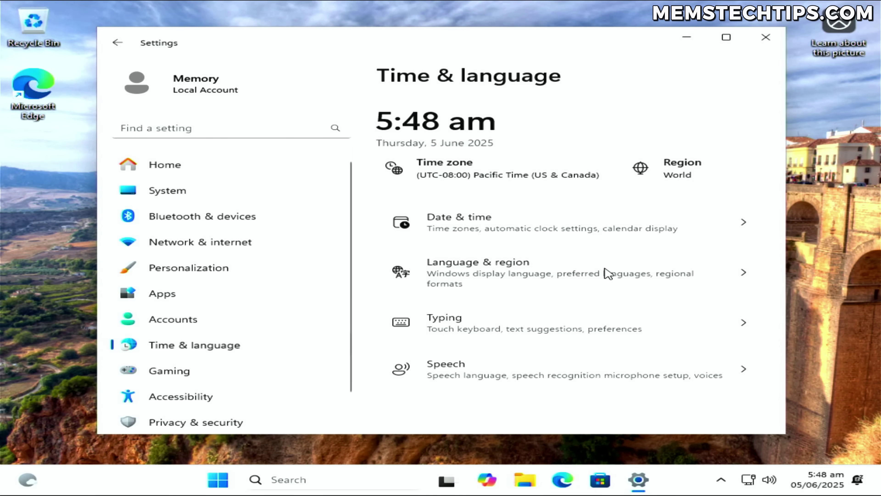
click(681, 175)
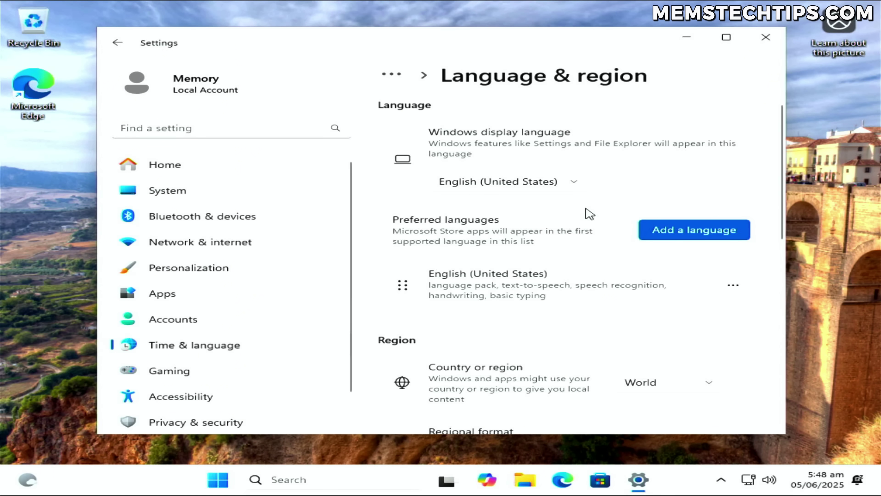
- Set the country or region to South Africa and close Settings
scroll(589, 214, down, 3)
click(651, 285)
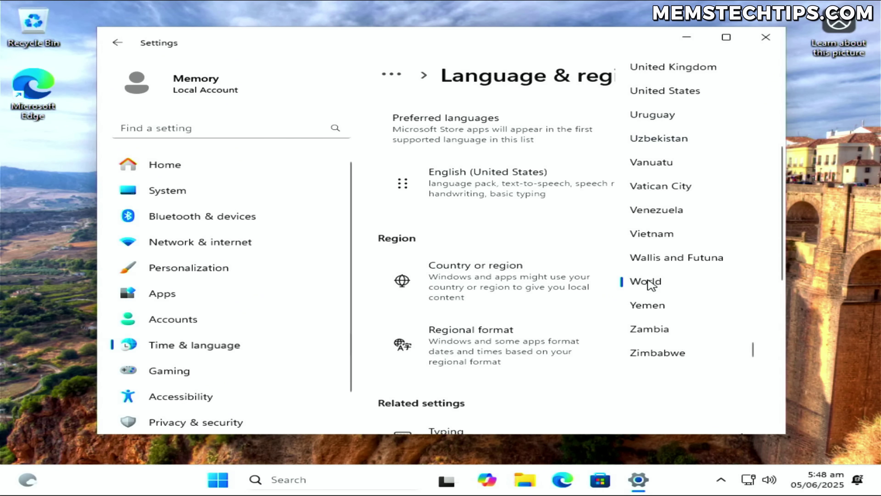
scroll(688, 242, up, 15)
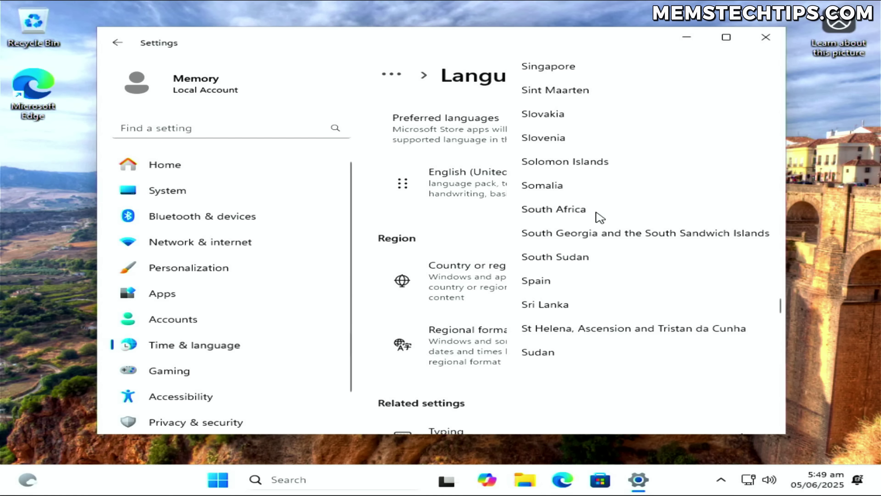
click(597, 211)
scroll(693, 232, down, 2)
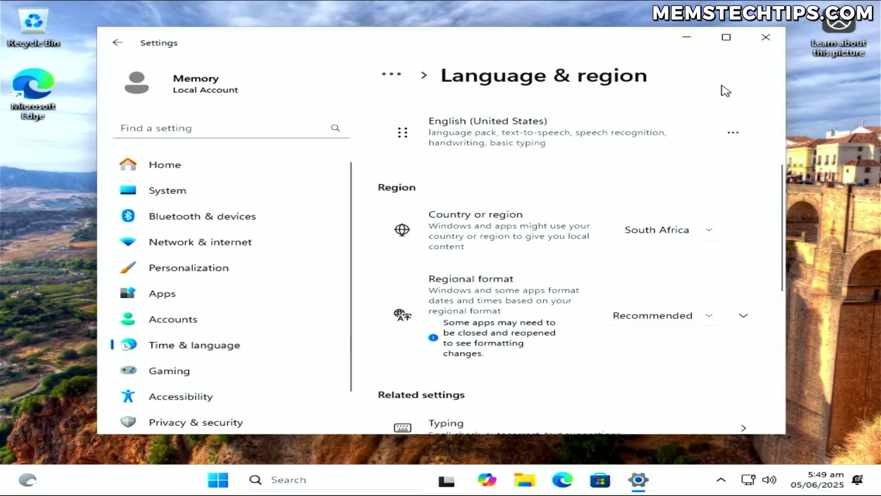
click(766, 39)
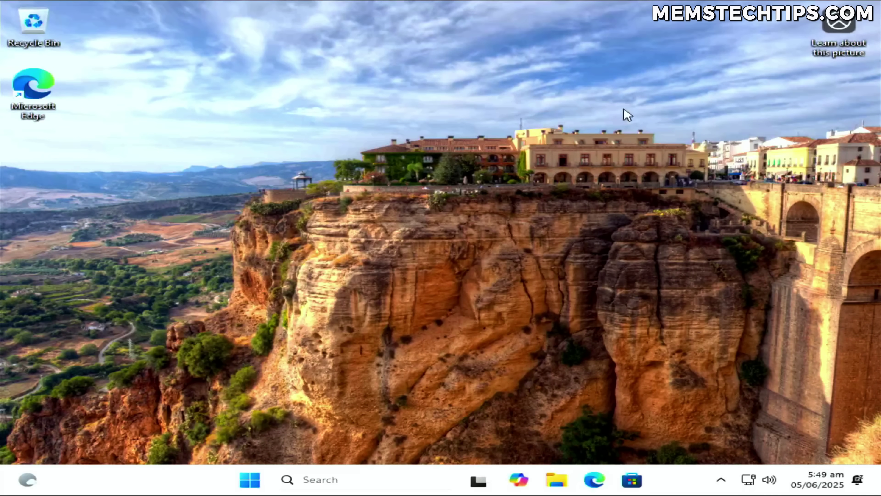
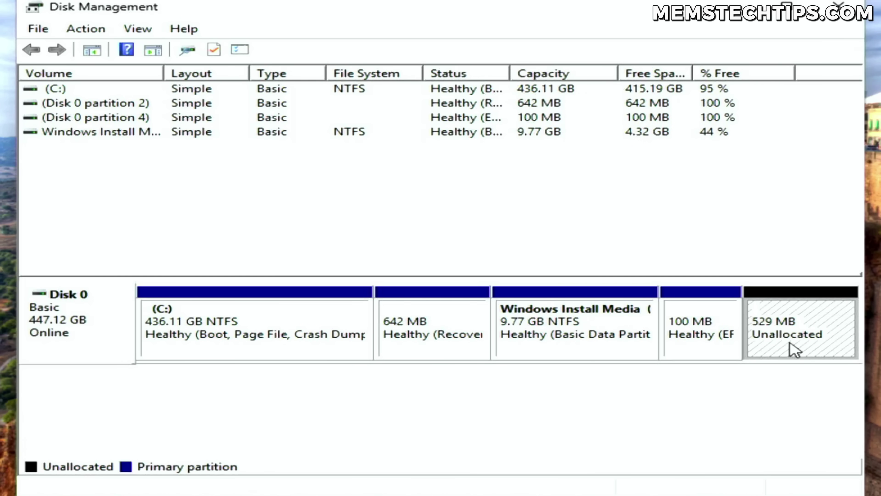
- Examine Disk 0's system, recovery, Windows Install Media, EFI and unallocated areas in Disk Management, and close it
click(747, 389)
click(276, 358)
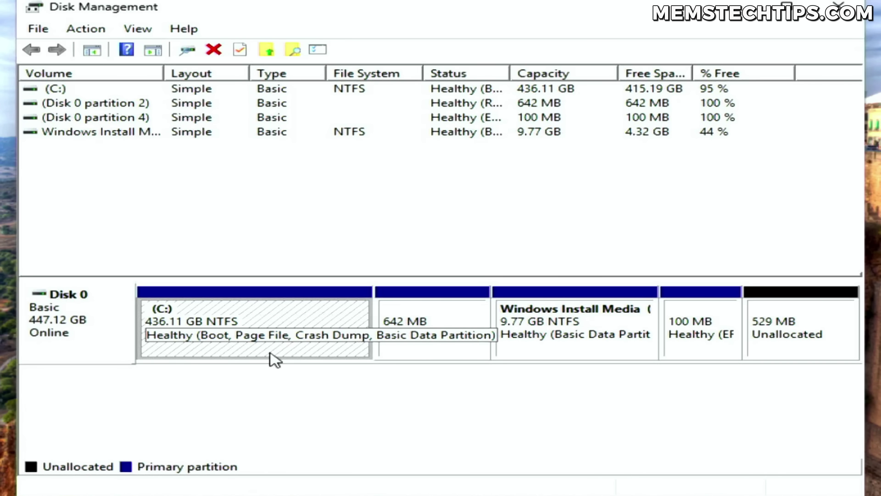
right_click(309, 324)
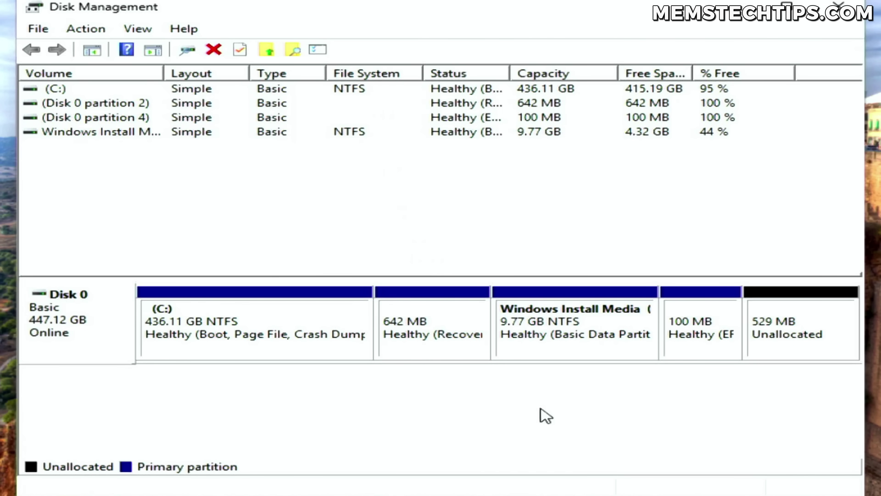
click(430, 354)
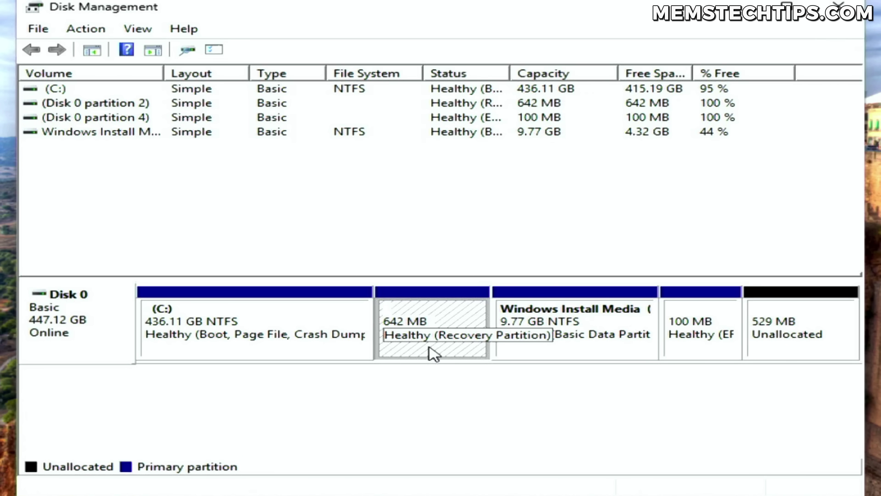
click(554, 347)
click(332, 349)
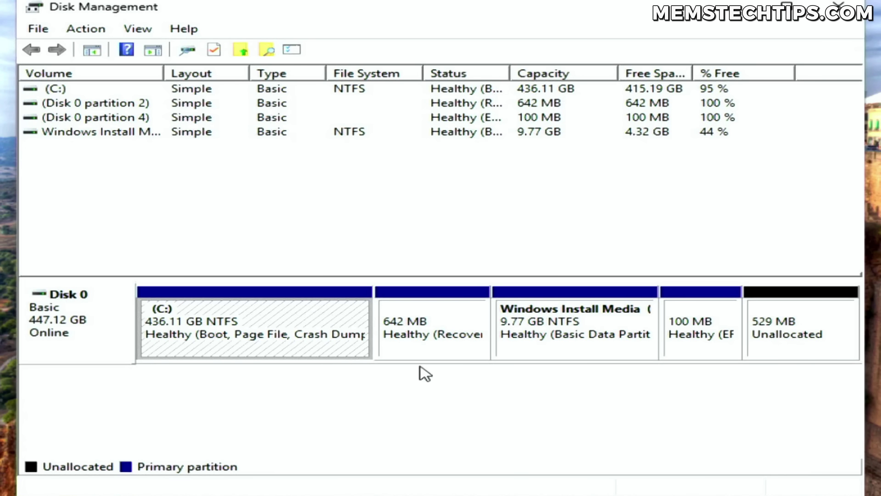
click(572, 355)
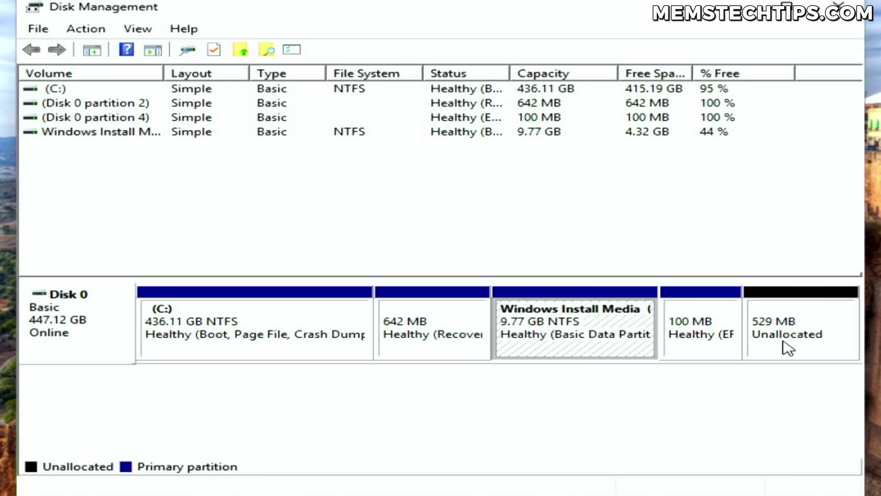
right_click(703, 338)
click(718, 378)
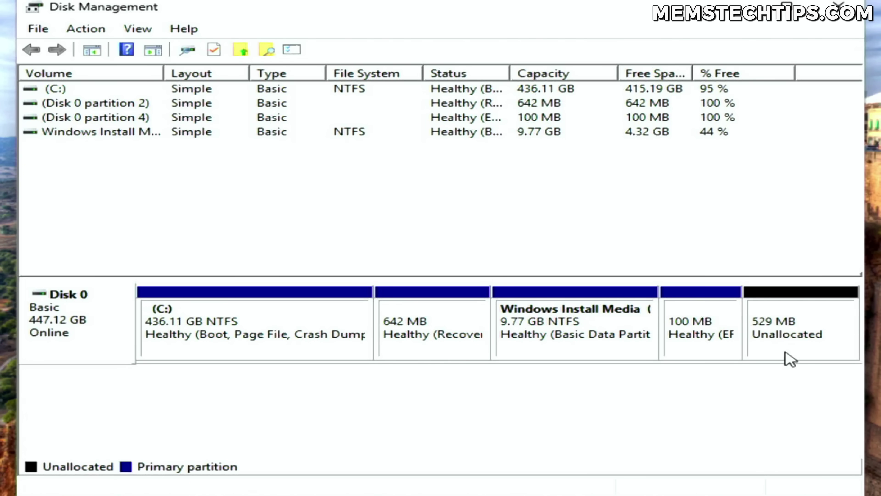
click(791, 357)
right_click(759, 351)
click(769, 382)
click(442, 355)
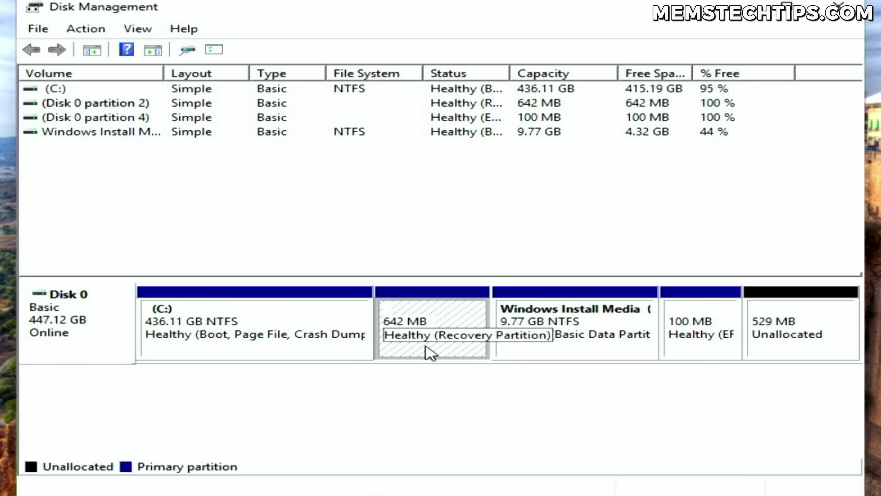
click(555, 346)
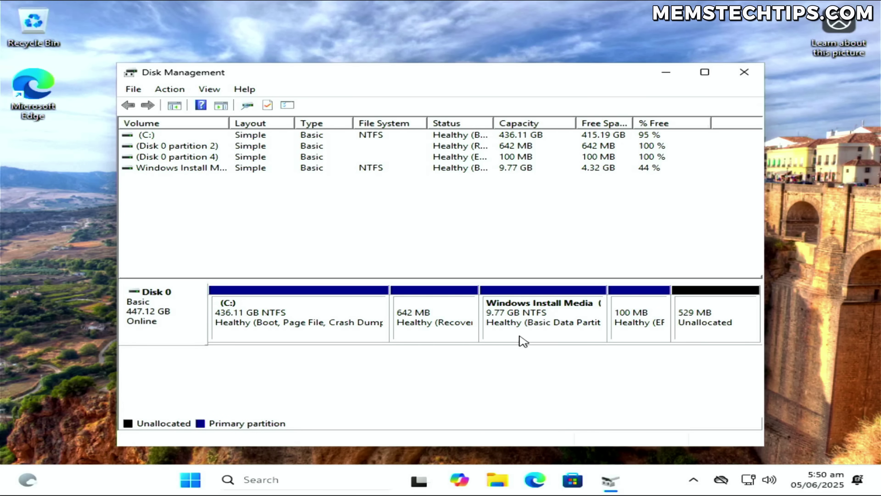
click(754, 77)
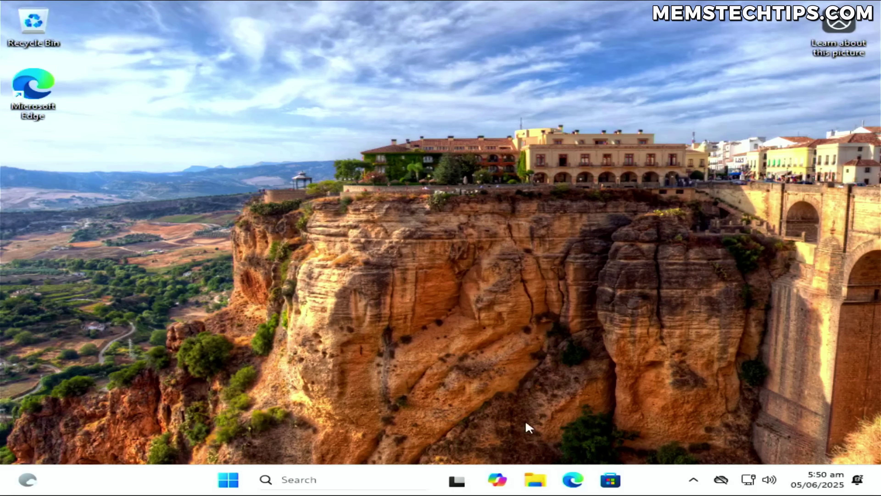
- Open This PC in File Explorer to check the available drives
key(super+e)
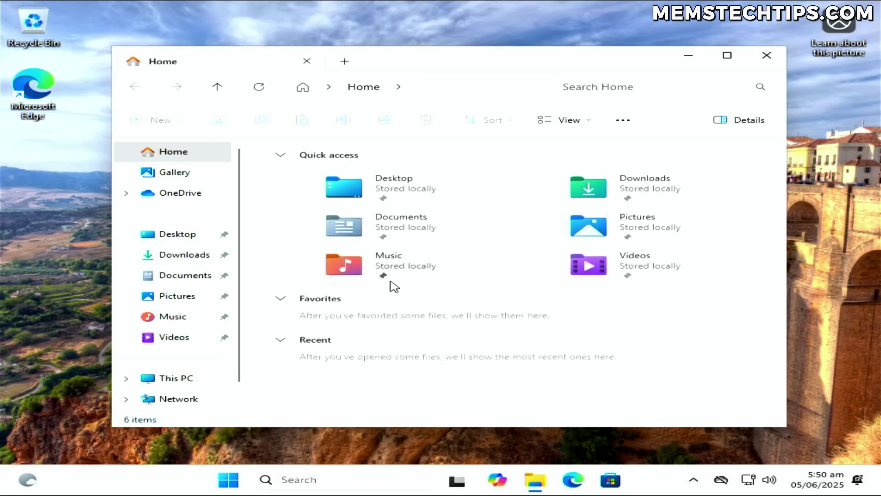
click(186, 380)
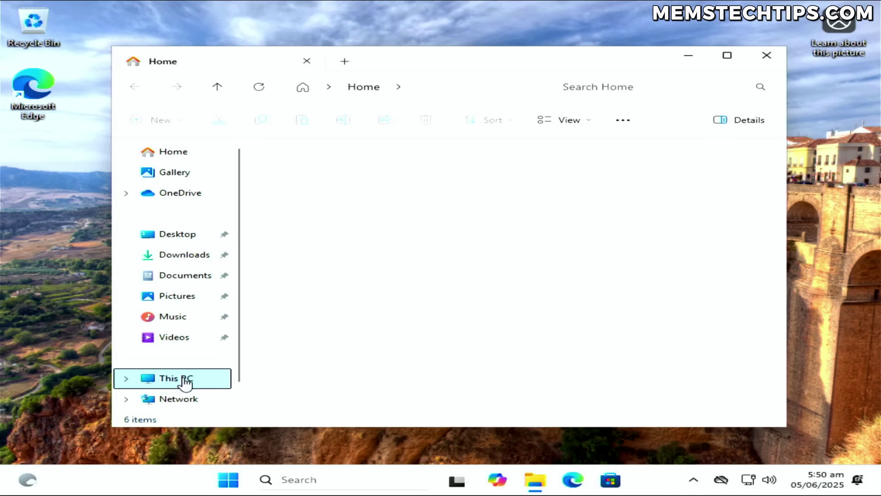
click(560, 204)
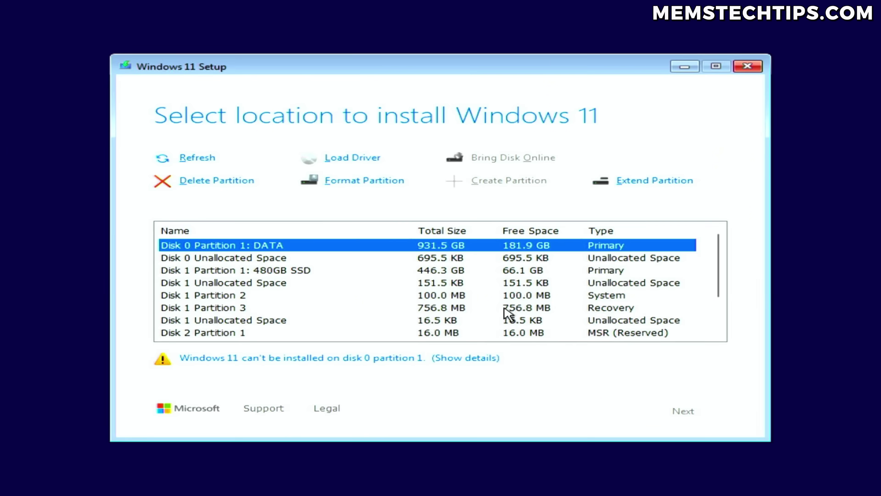
- Delete the DELETE ME partition and the 16 MB MSR partition from Disk 2 in Windows 11 Setup
scroll(275, 309, down, 2)
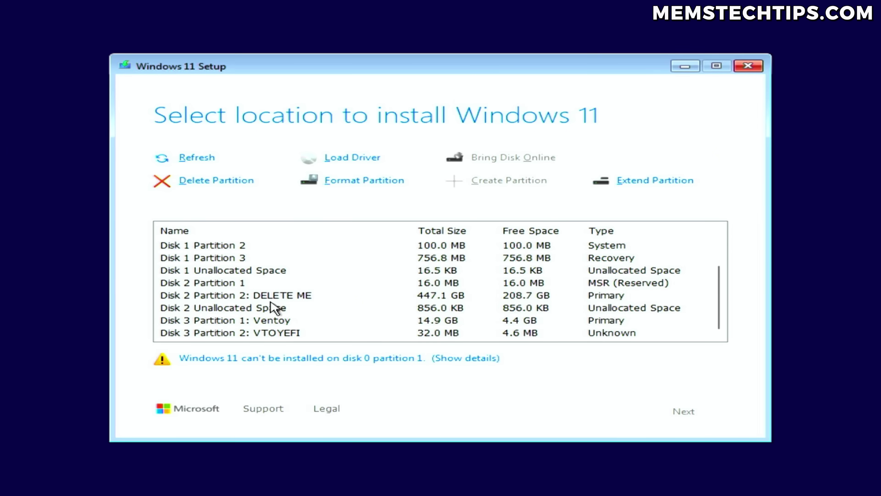
click(184, 297)
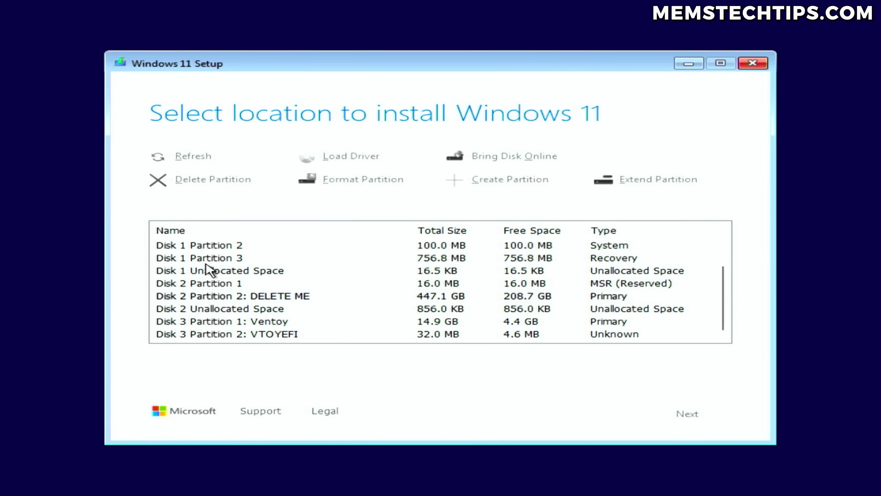
scroll(208, 308, down, 1)
click(183, 297)
click(208, 180)
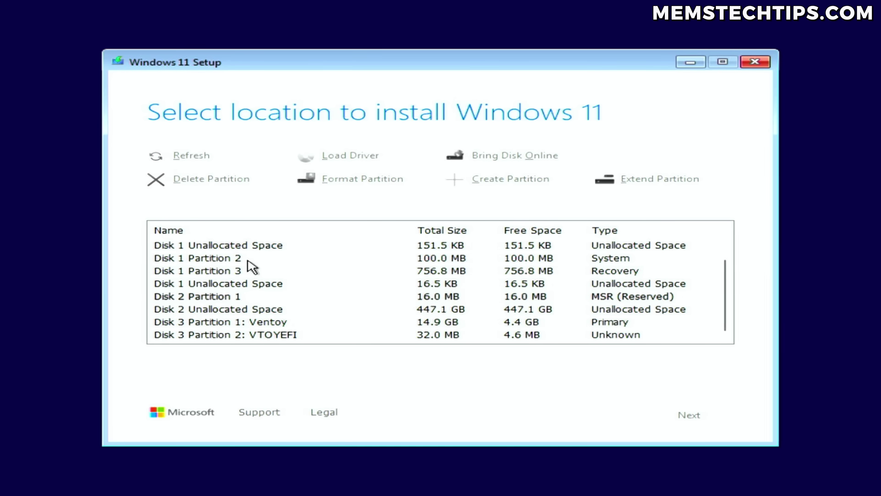
- Select the unallocated space on Disk 2 as the Windows 11 installation location
scroll(236, 284, down, 2)
click(204, 310)
scroll(203, 256, up, 2)
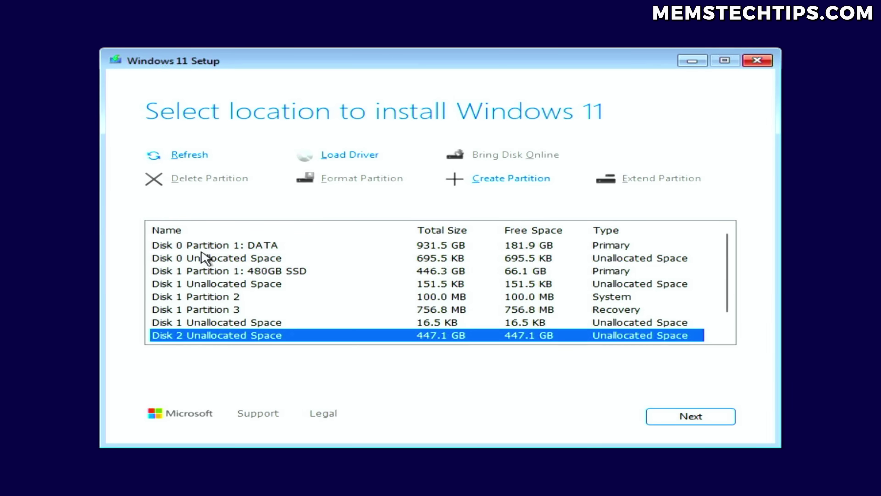
scroll(175, 338, down, 2)
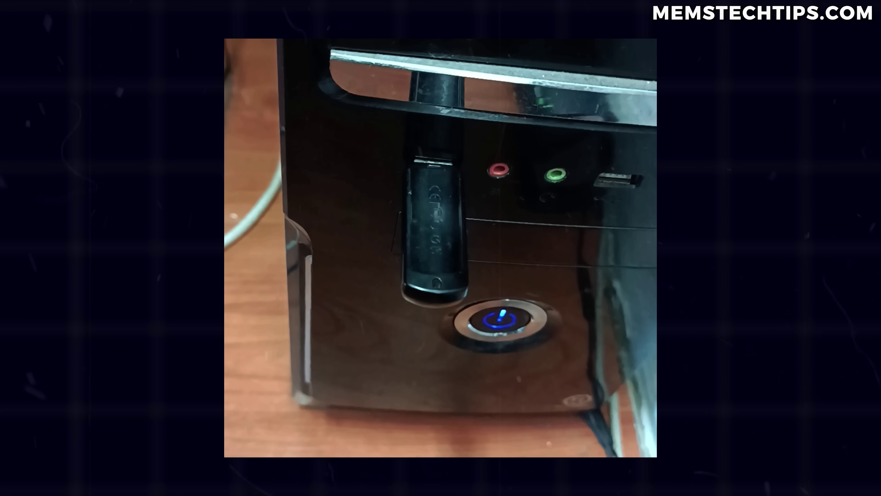